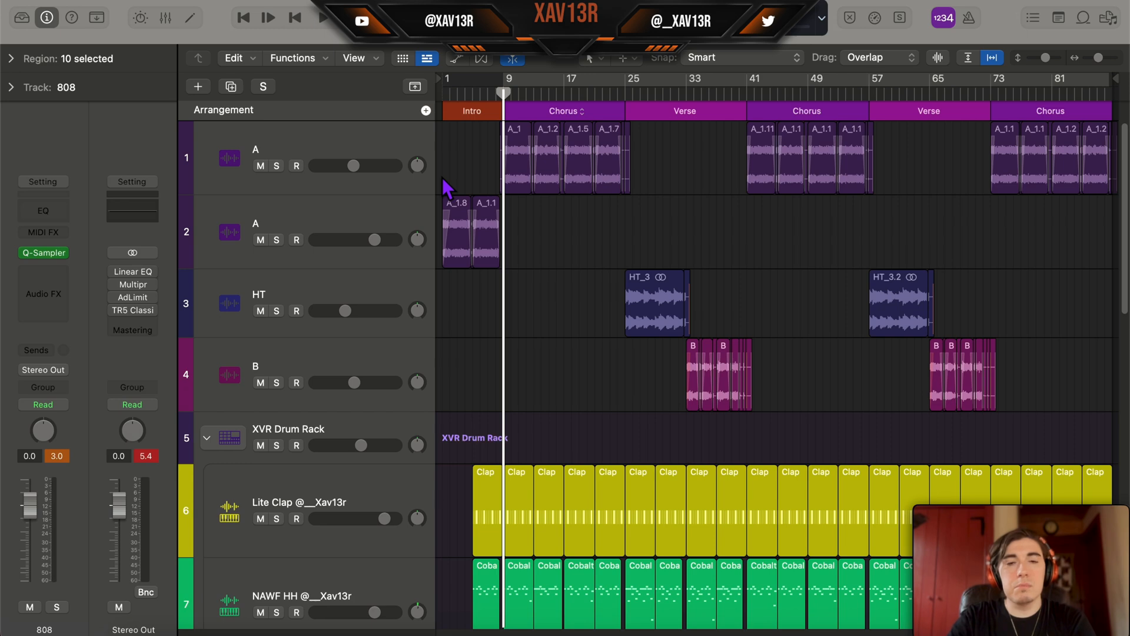
Step: Play back the first chorus from bar 9 to hear the current mix
click(505, 94)
key(space)
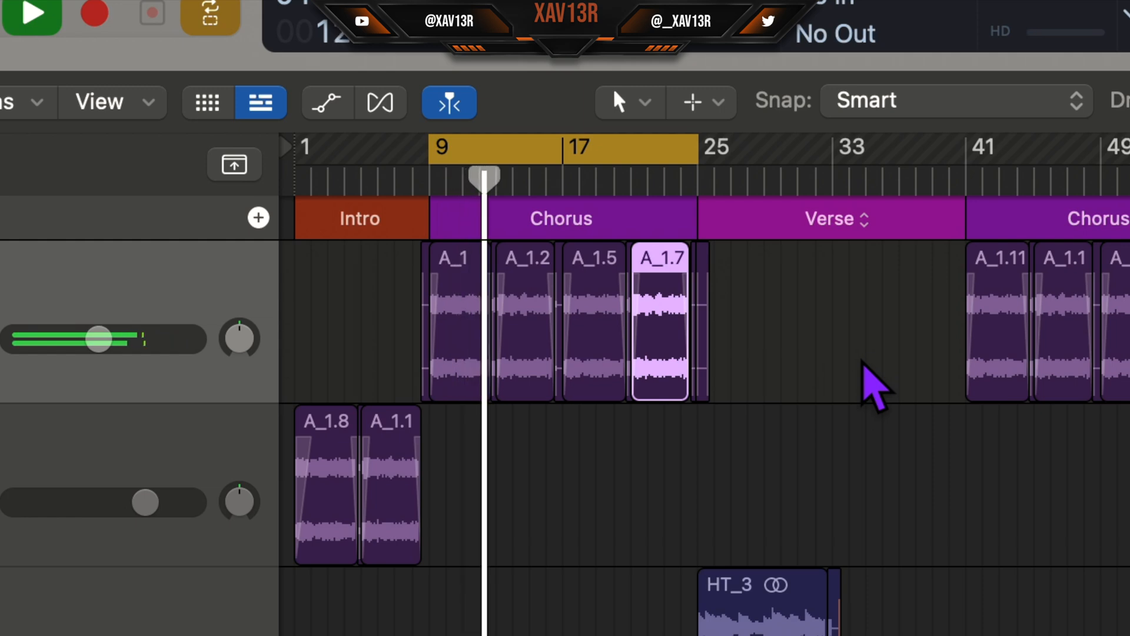
key(space)
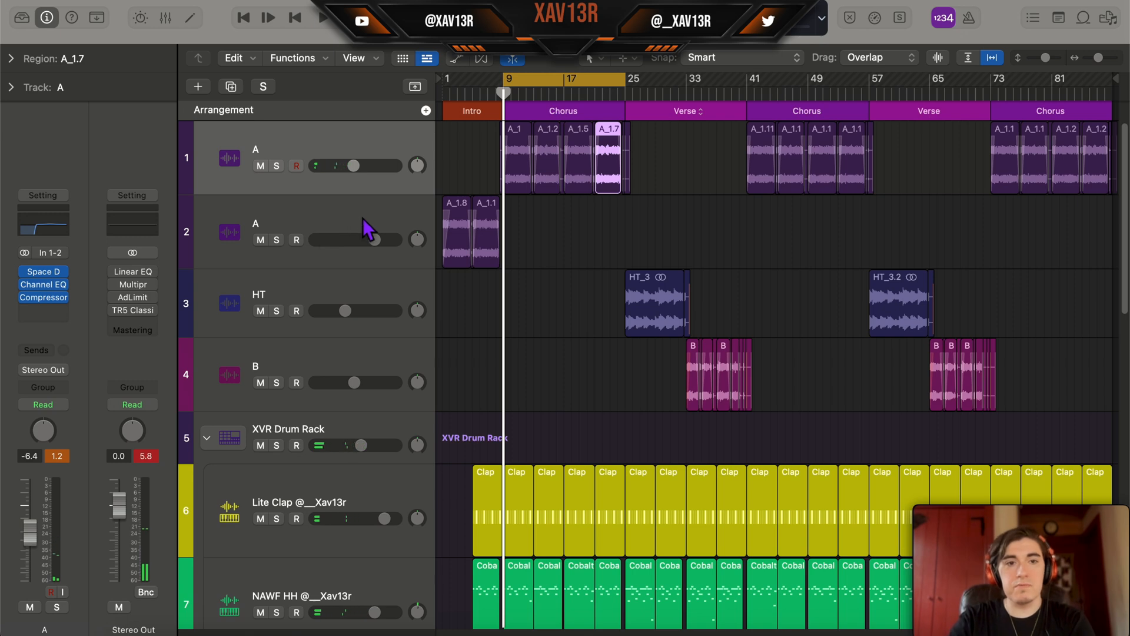
Step: Pull the individual track volumes down to silence, including the clap, hi-hat and snare, leaving the folder tracks' levels as they are
scroll(382, 218, down, 5)
drag(393, 212, 324, 212)
drag(374, 306, 363, 306)
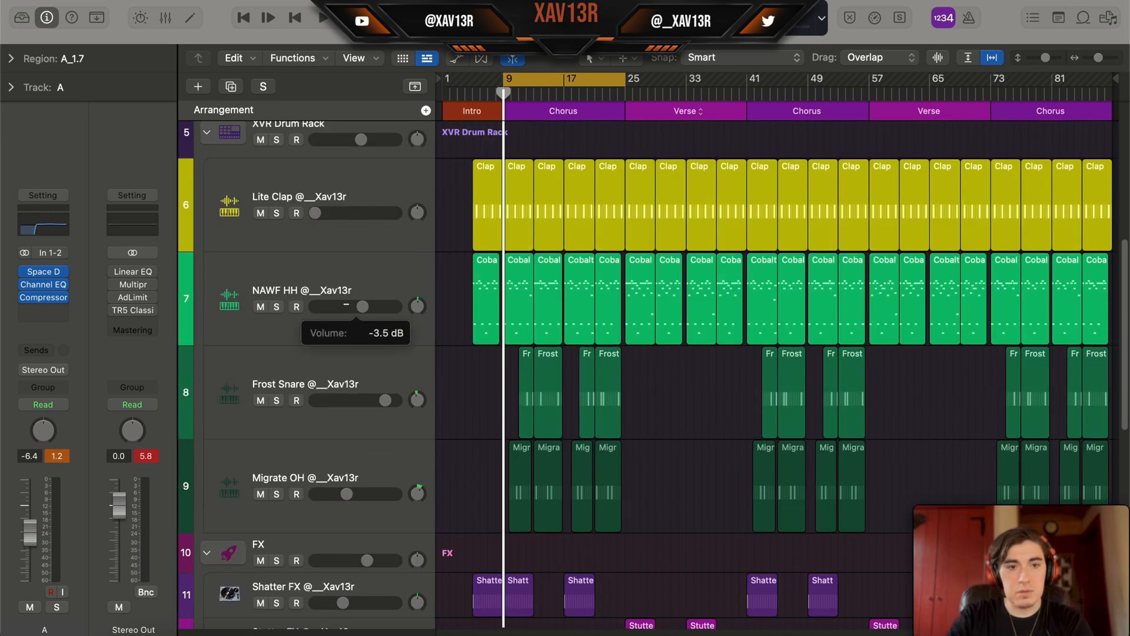
drag(388, 400, 315, 401)
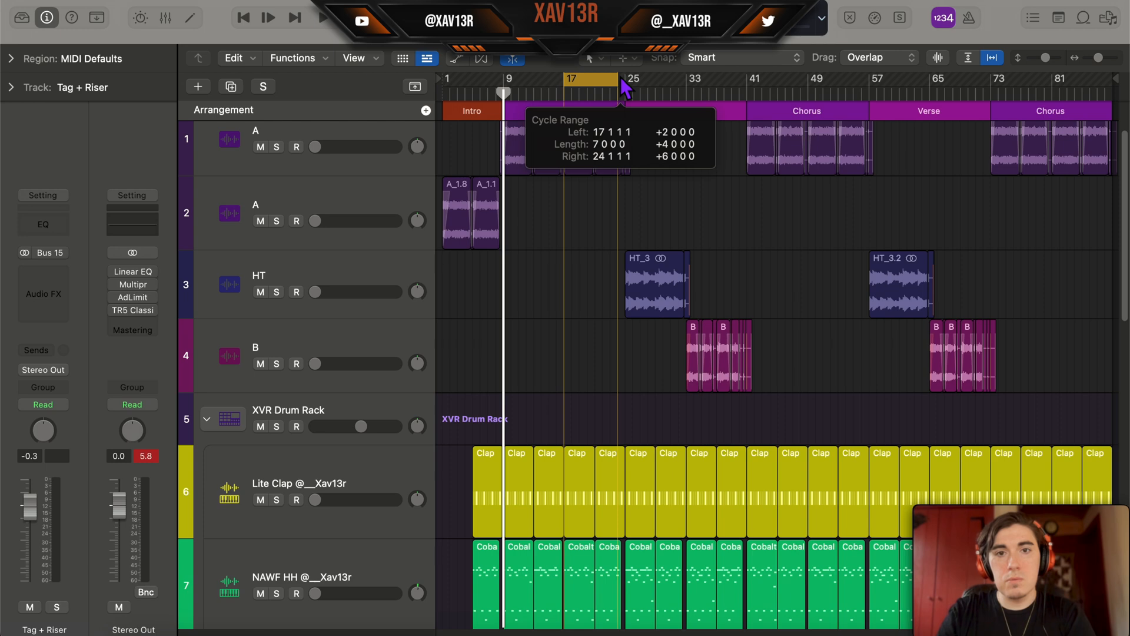
Step: Set the cycle range to bars 17–25 over the first chorus and open the 808 track's Quick Sampler
drag(620, 77, 624, 75)
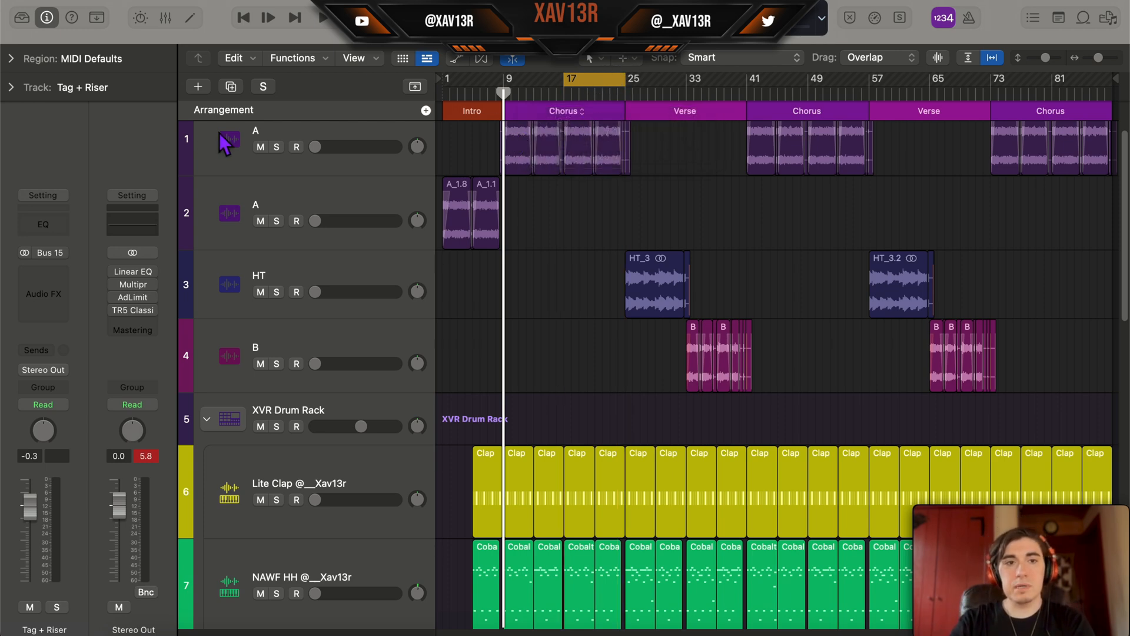
scroll(307, 318, down, 10)
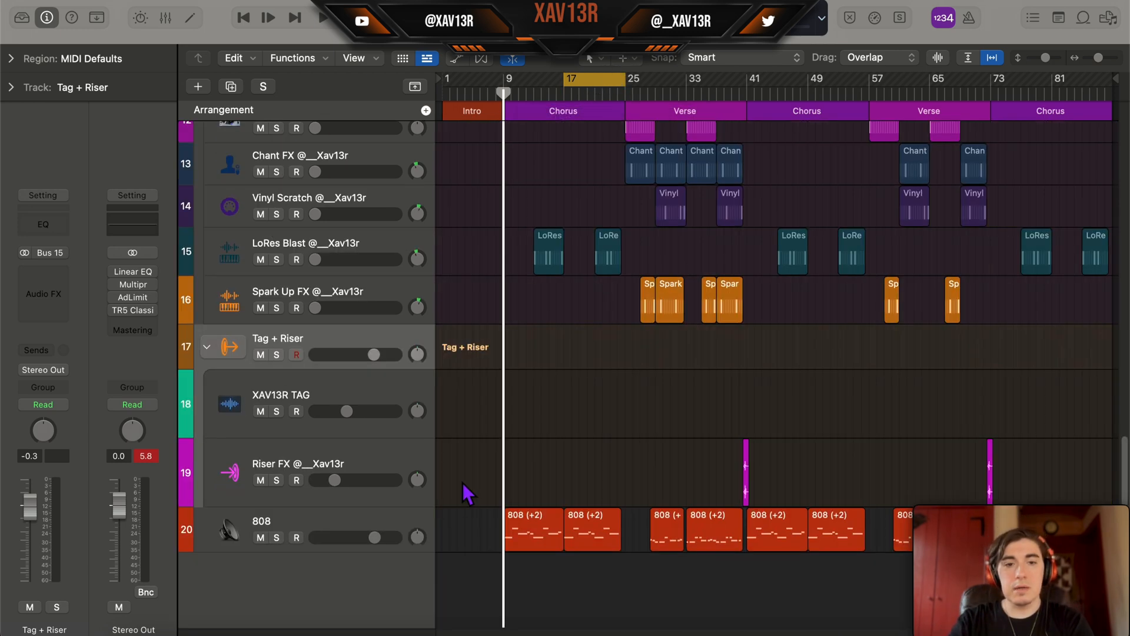
click(325, 524)
click(44, 252)
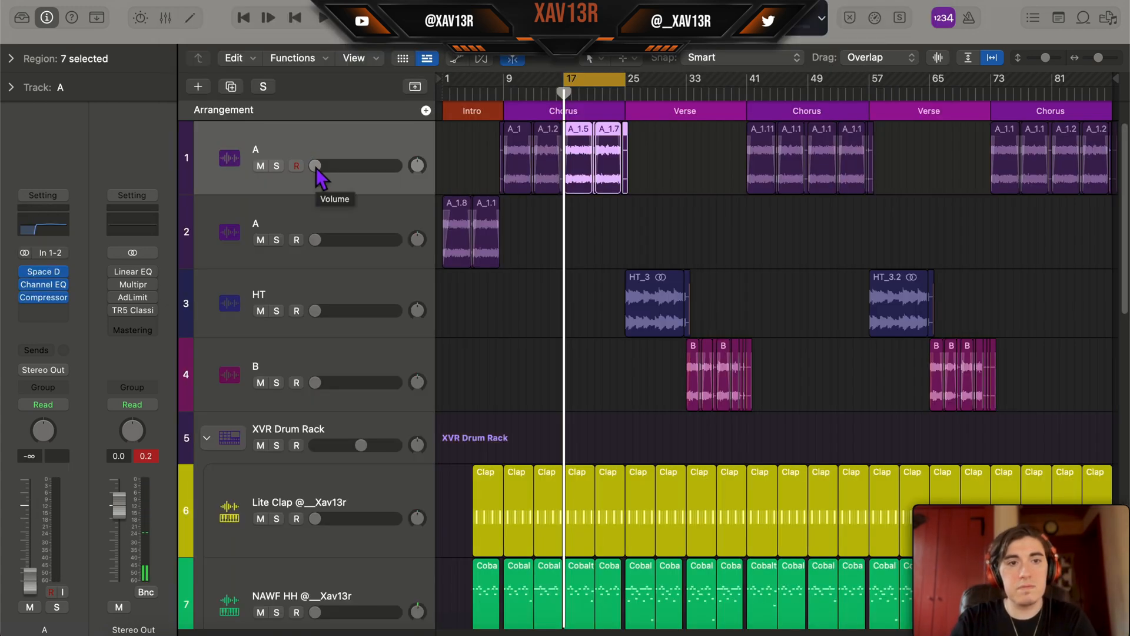
Step: Raise the first A track's volume to -27.0 dB and inspect its Channel EQ low cut
drag(316, 166, 327, 166)
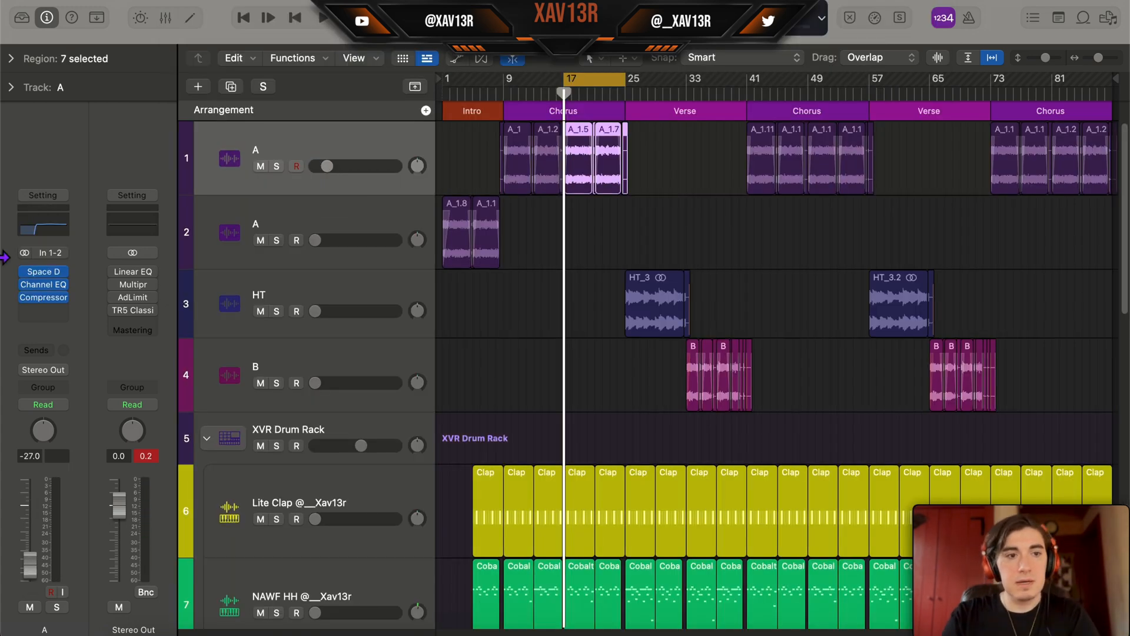
click(42, 285)
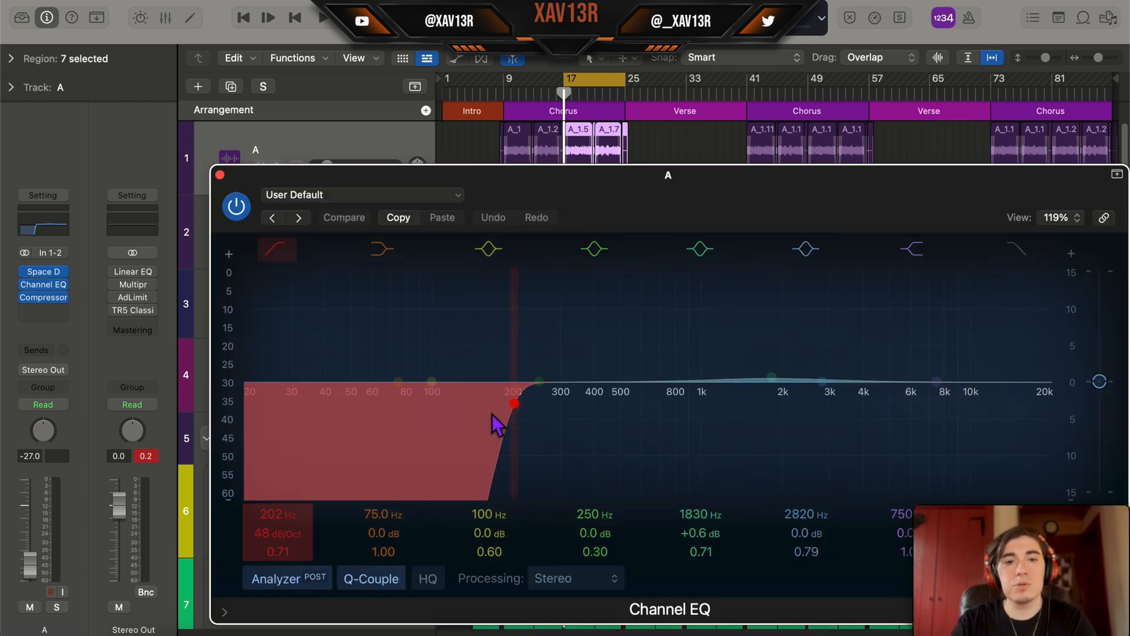
click(220, 175)
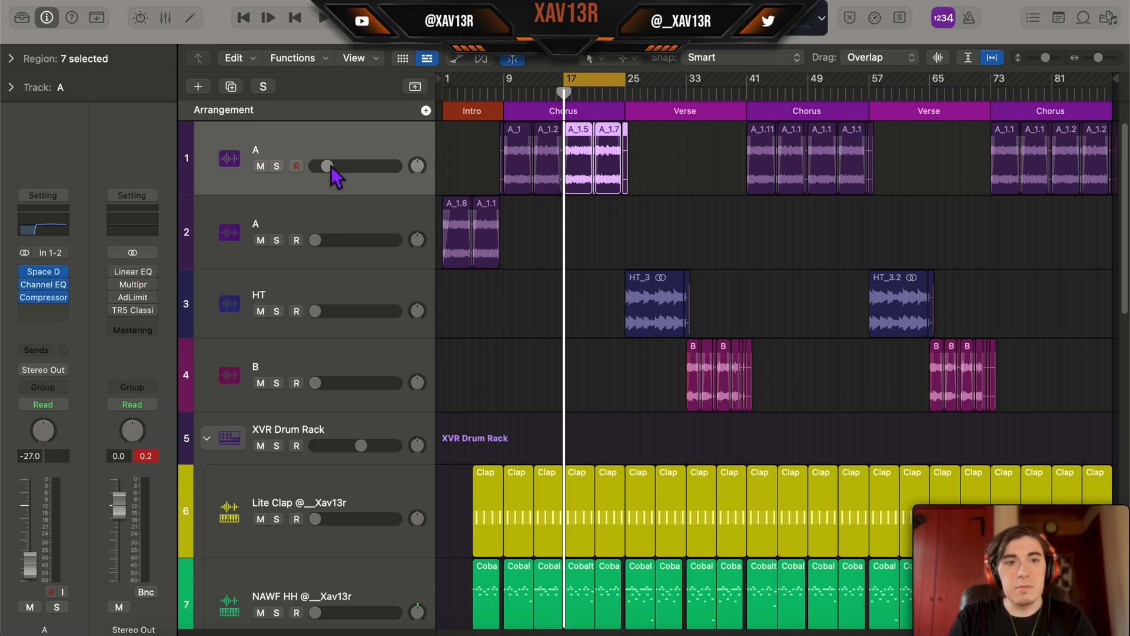
Step: Raise the first A track's volume to -4.1 dB while playing the cycled chorus
key(space)
drag(328, 167, 365, 179)
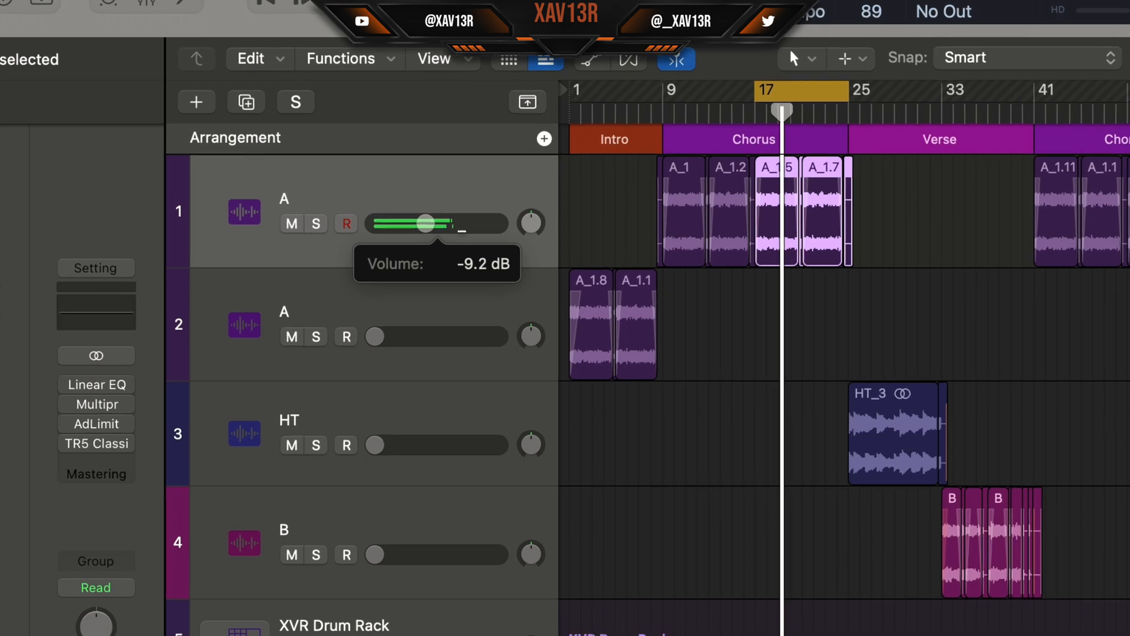
drag(426, 224, 439, 223)
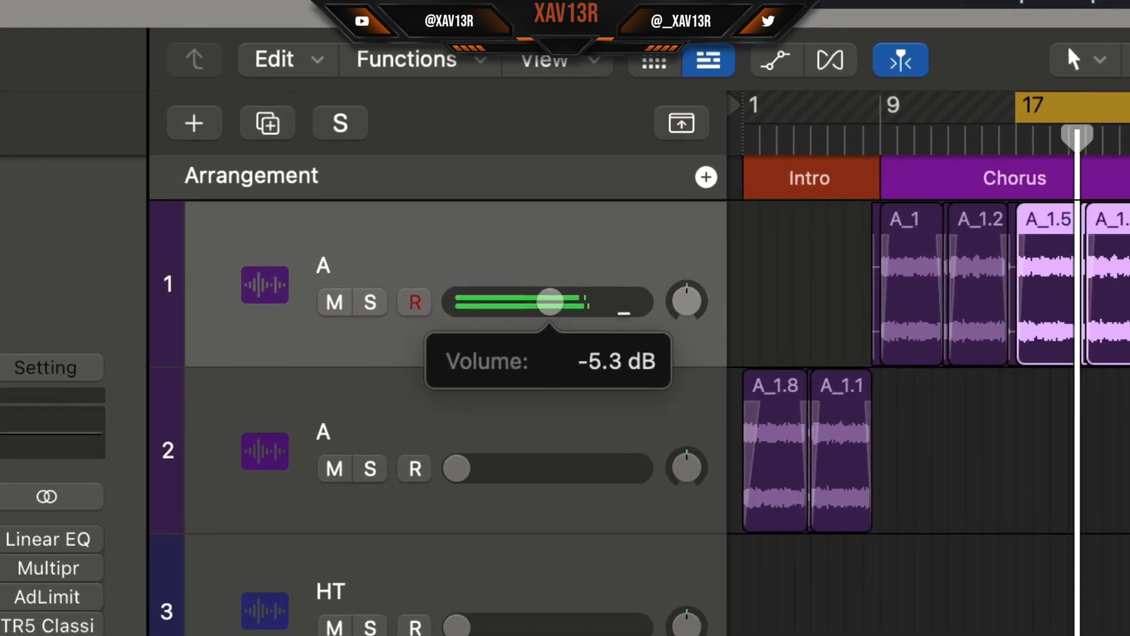
drag(550, 302, 550, 302)
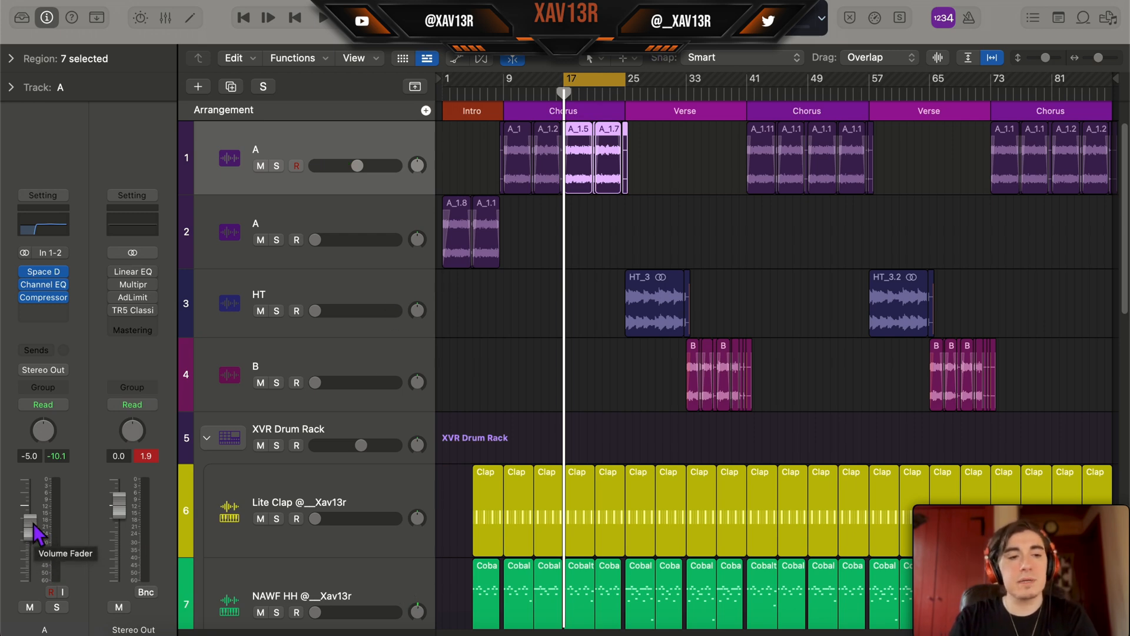
key(space)
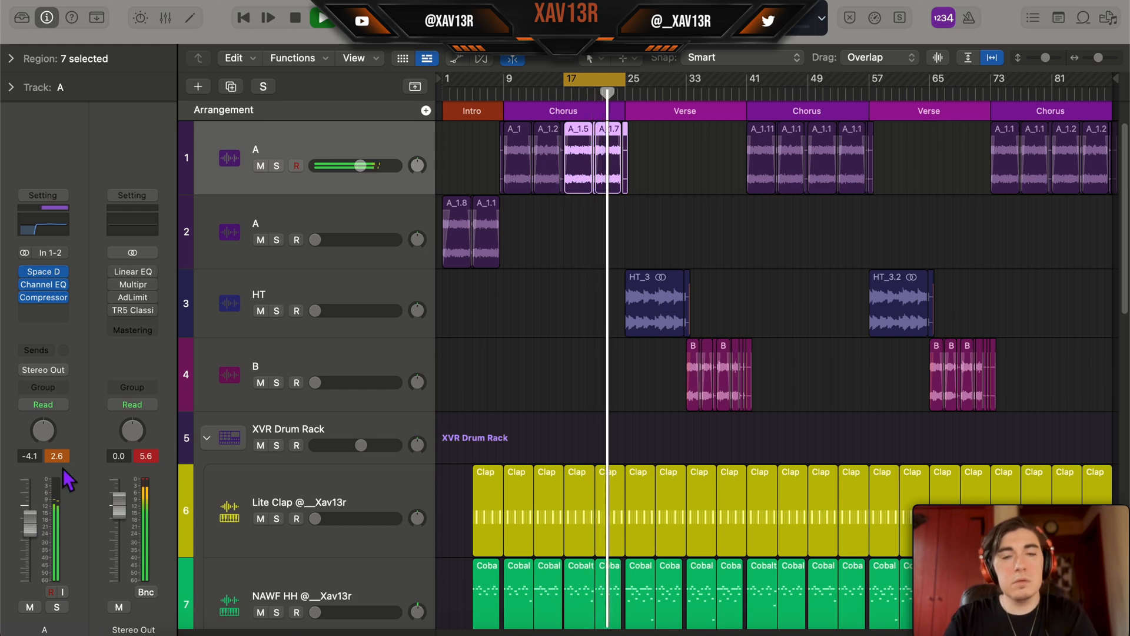
key(space)
Step: Raise the Lite Clap and NAWF HH track volumes to roughly three quarters of the fader range during chorus playback
scroll(612, 292, down, 1)
scroll(545, 312, down, 5)
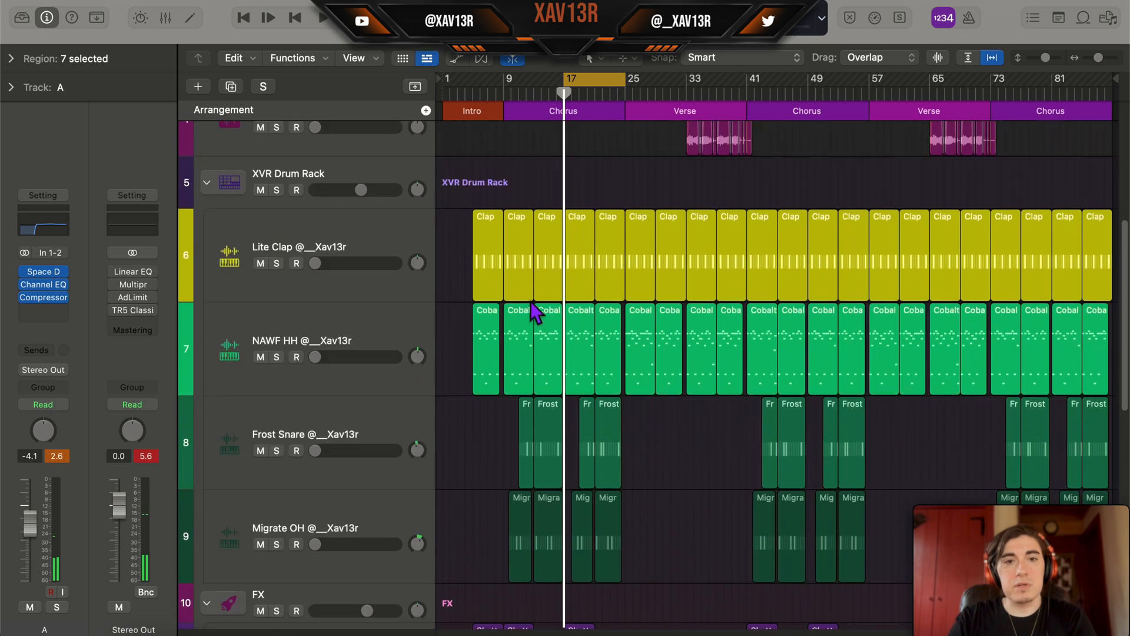
click(316, 262)
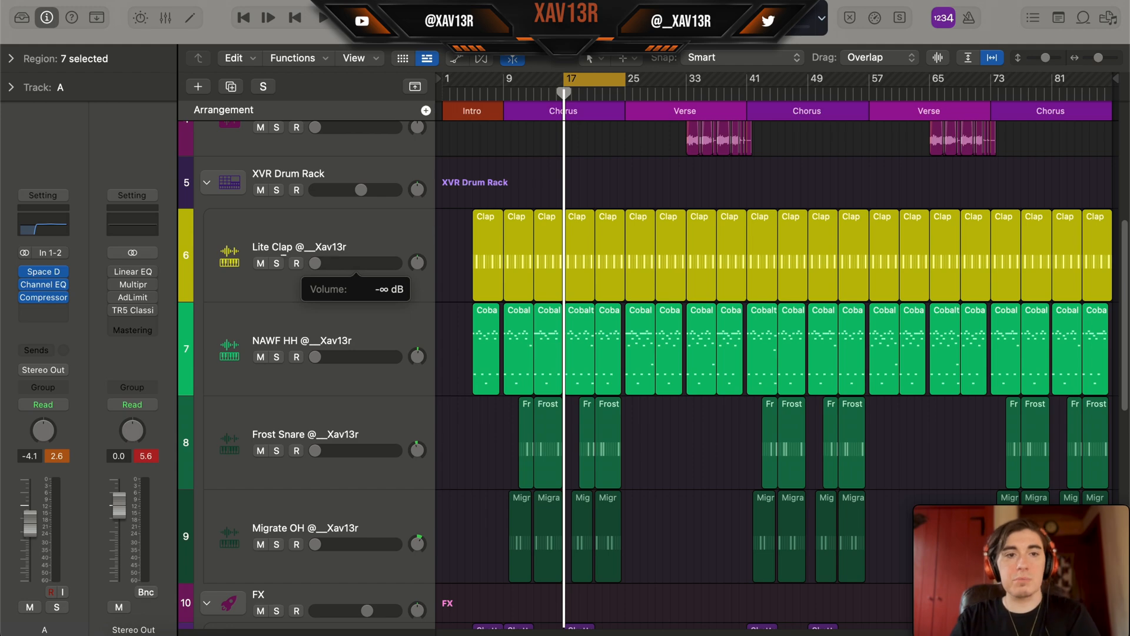
scroll(315, 245, down, 1)
drag(315, 245, 443, 265)
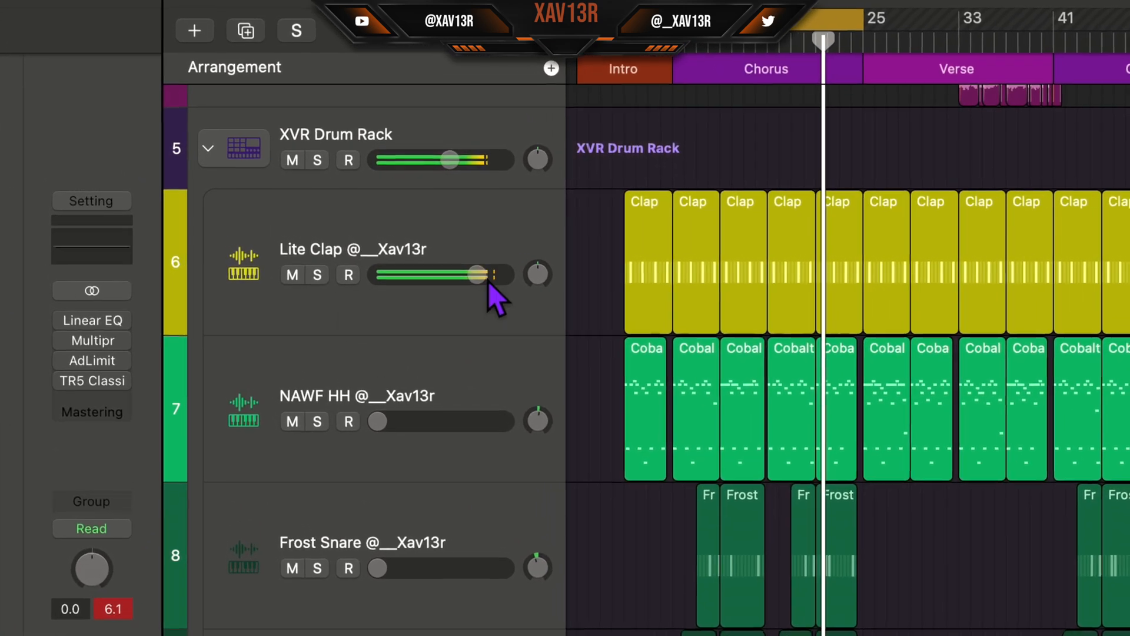
drag(528, 310, 529, 310)
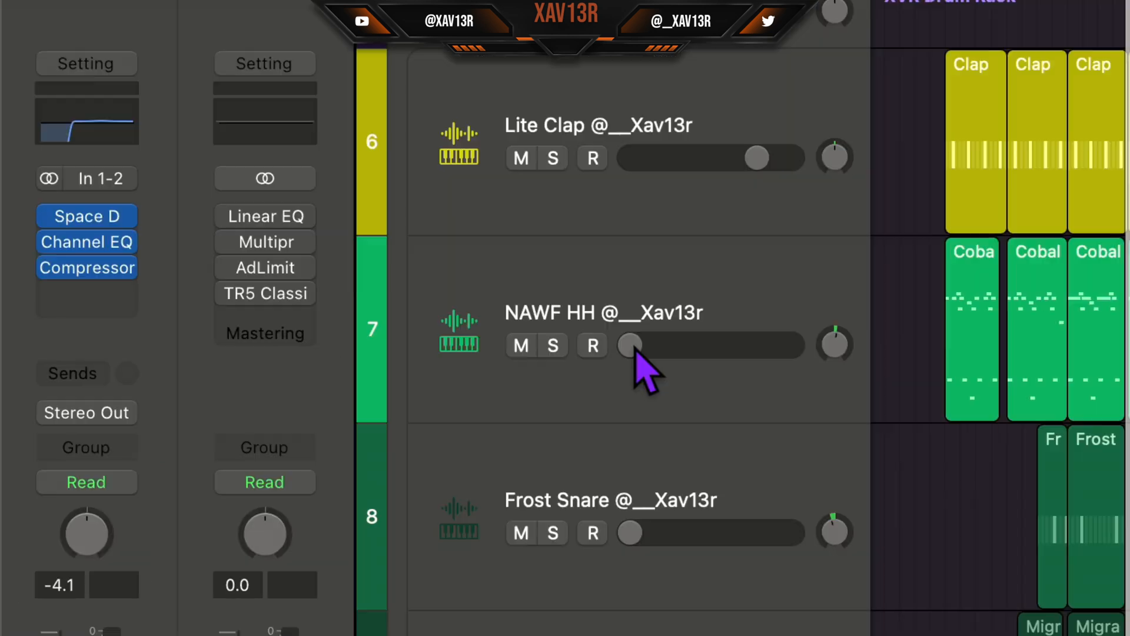
drag(317, 336, 340, 337)
drag(659, 345, 591, 354)
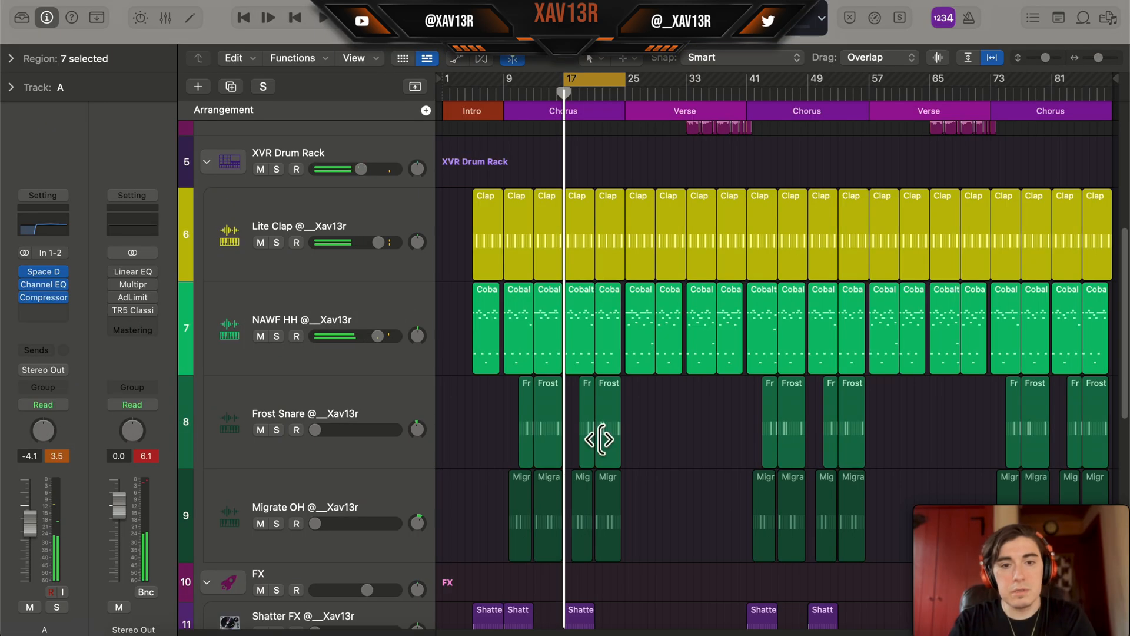
Step: Cycle the last Frost Snare region of the first chorus and raise the Frost Snare volume to -1.5 dB during playback
click(611, 453)
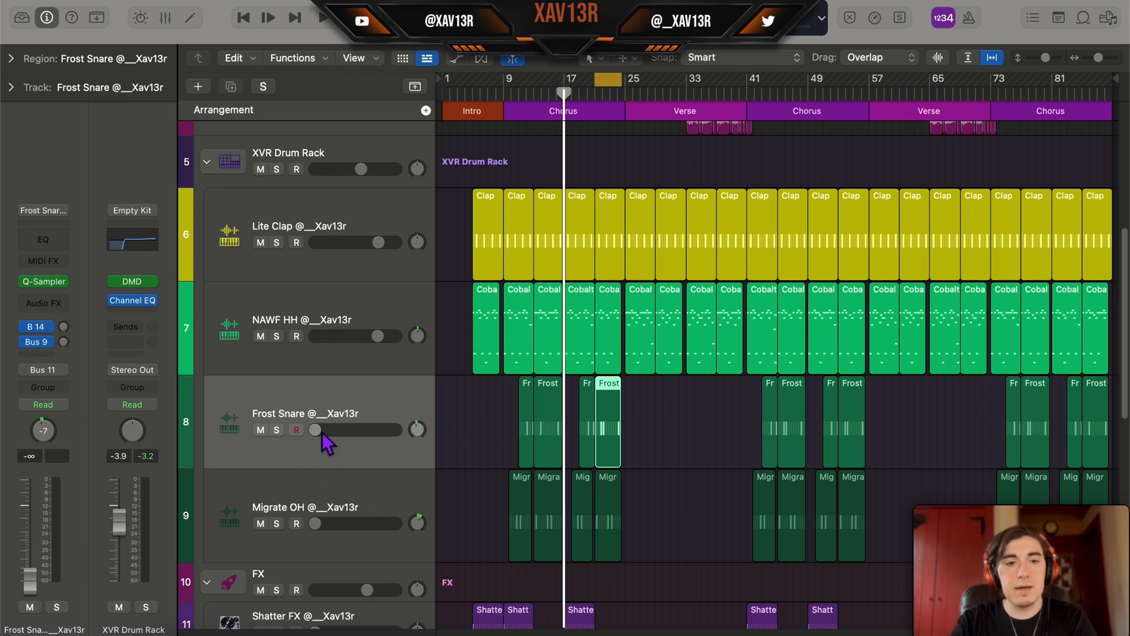
drag(321, 429, 358, 431)
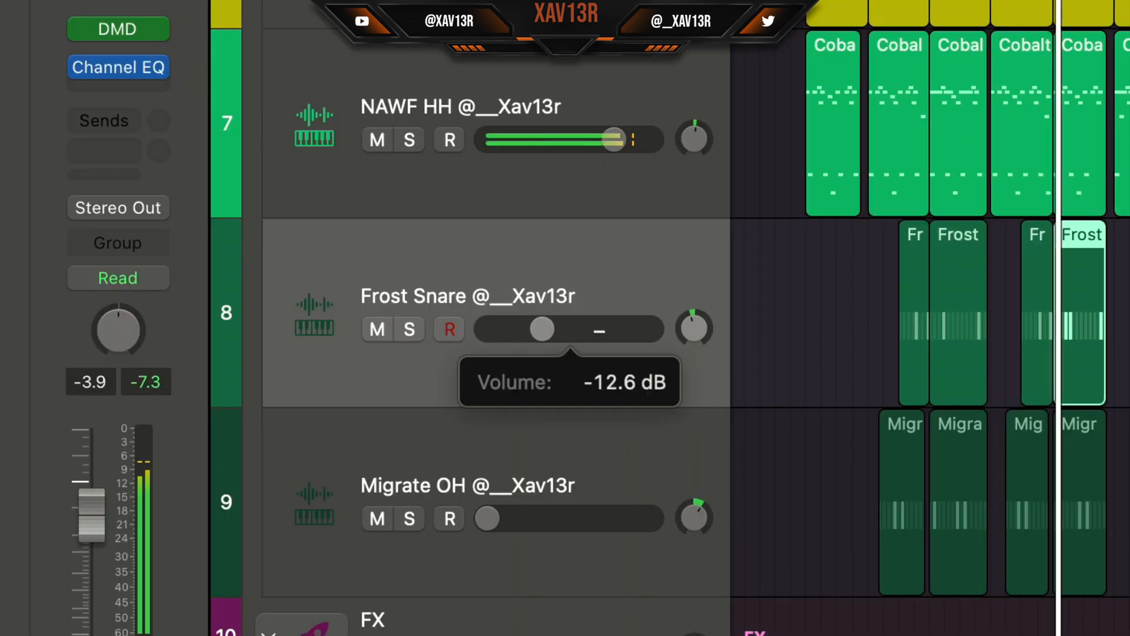
drag(641, 327, 719, 359)
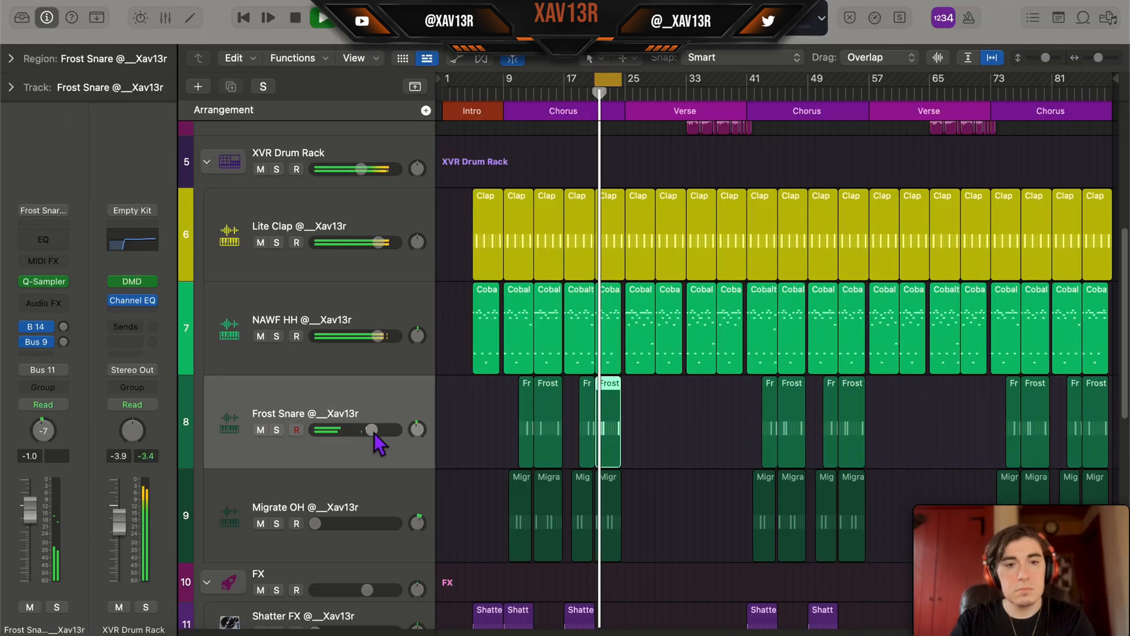
drag(374, 433, 371, 438)
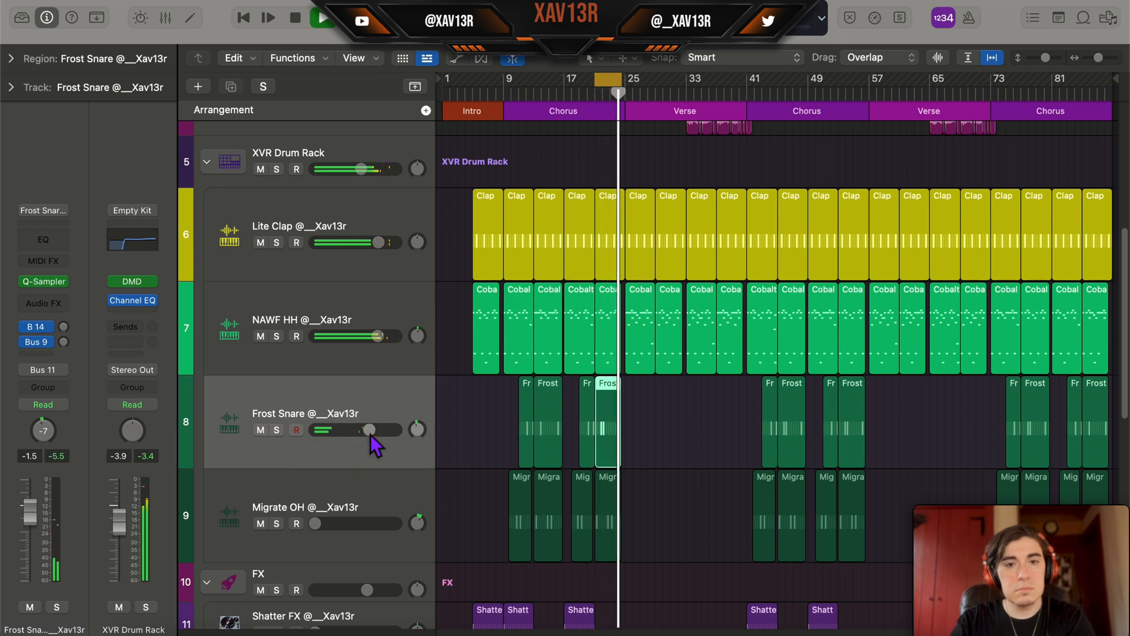
drag(370, 437, 371, 437)
key(space)
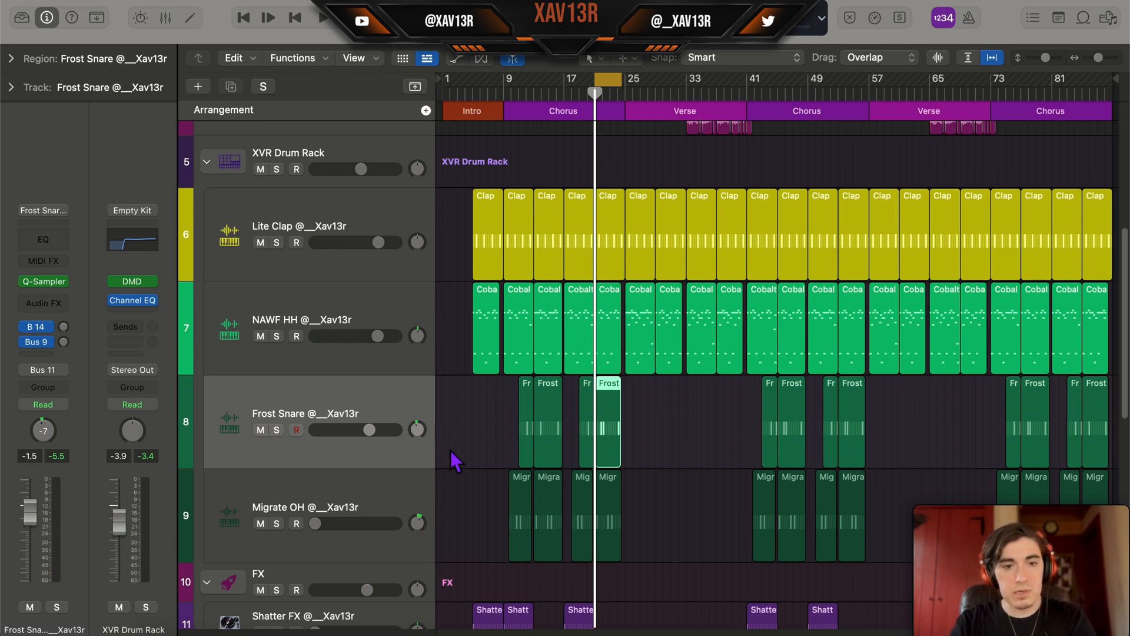
Step: Raise the Migrate OH track's volume to about the middle of the fader range during playback
click(395, 506)
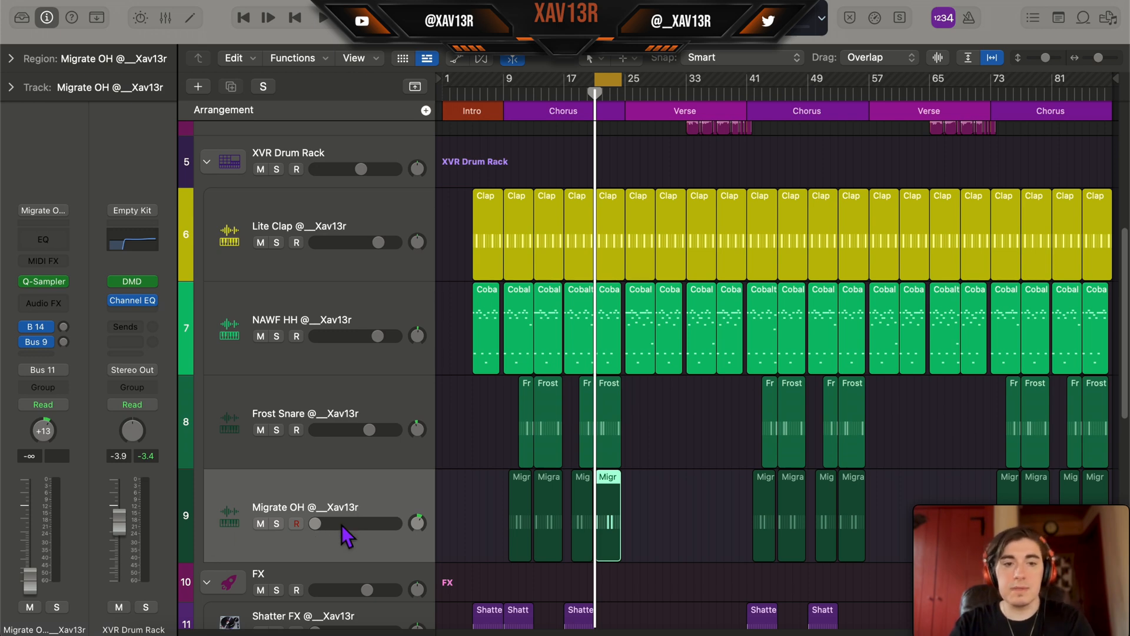
key(space)
drag(317, 524, 362, 524)
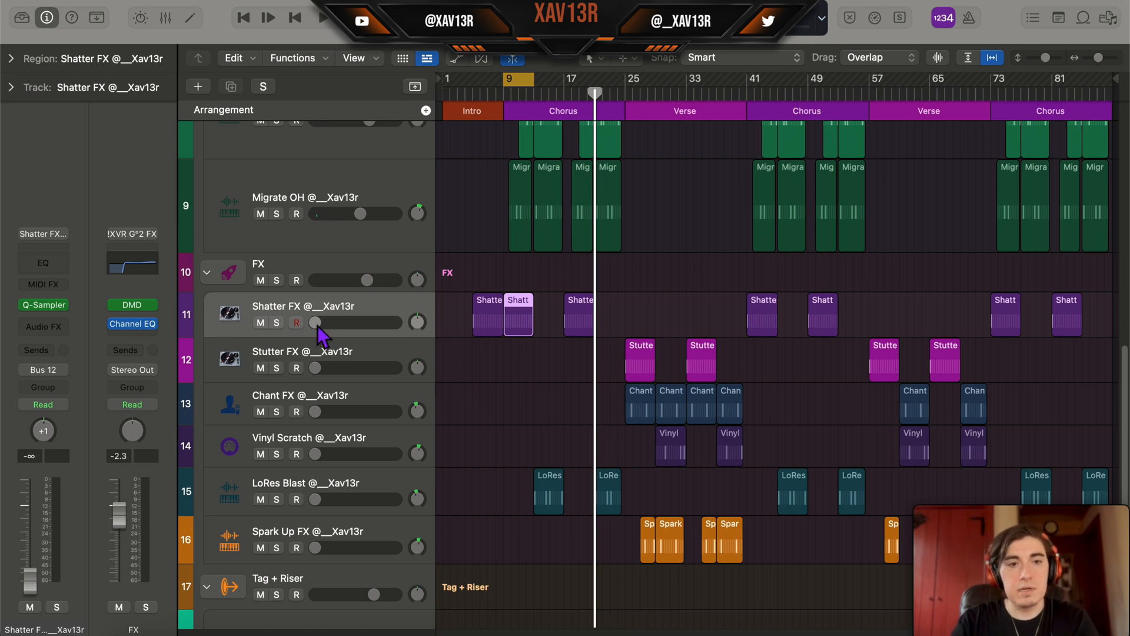
Step: Raise the Shatter FX track's volume to -6.8 dB while its region at bar 9 plays in the cycle
drag(320, 326, 321, 326)
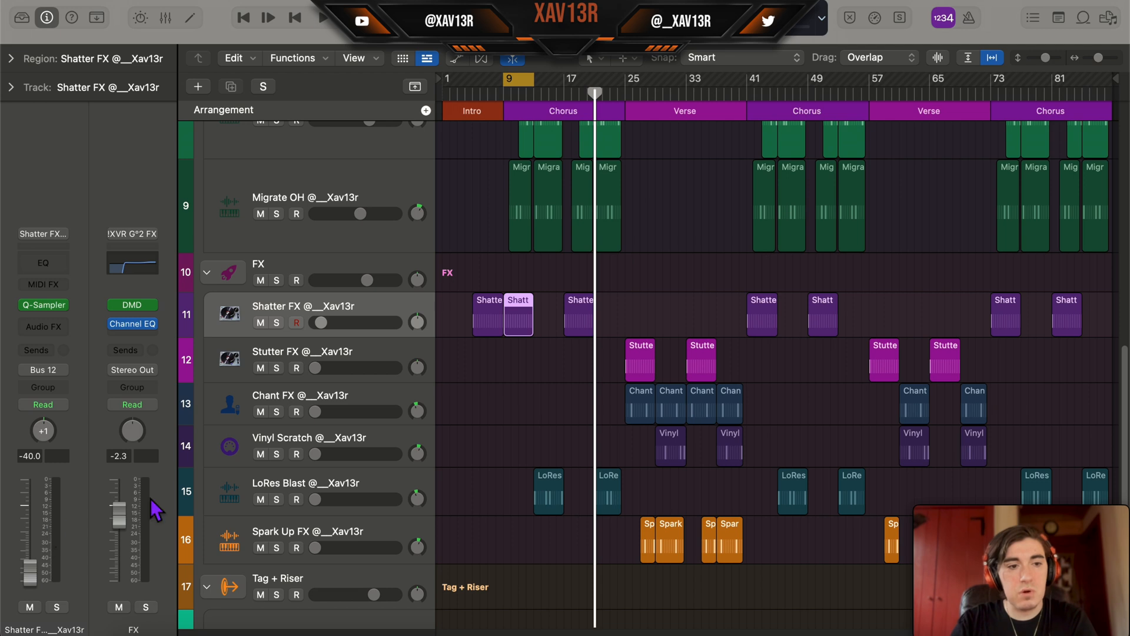
key(space)
drag(321, 323, 361, 328)
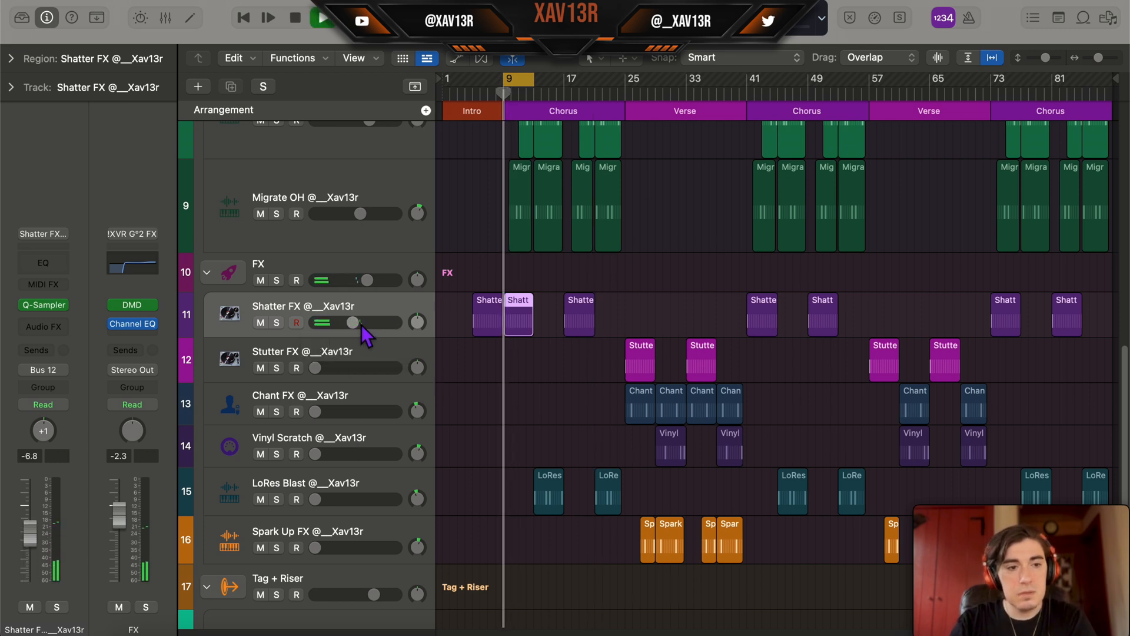
key(space)
Step: Raise the LoRes Blast track's volume to -3.8 dB and play its first chorus region back with the mix
click(329, 510)
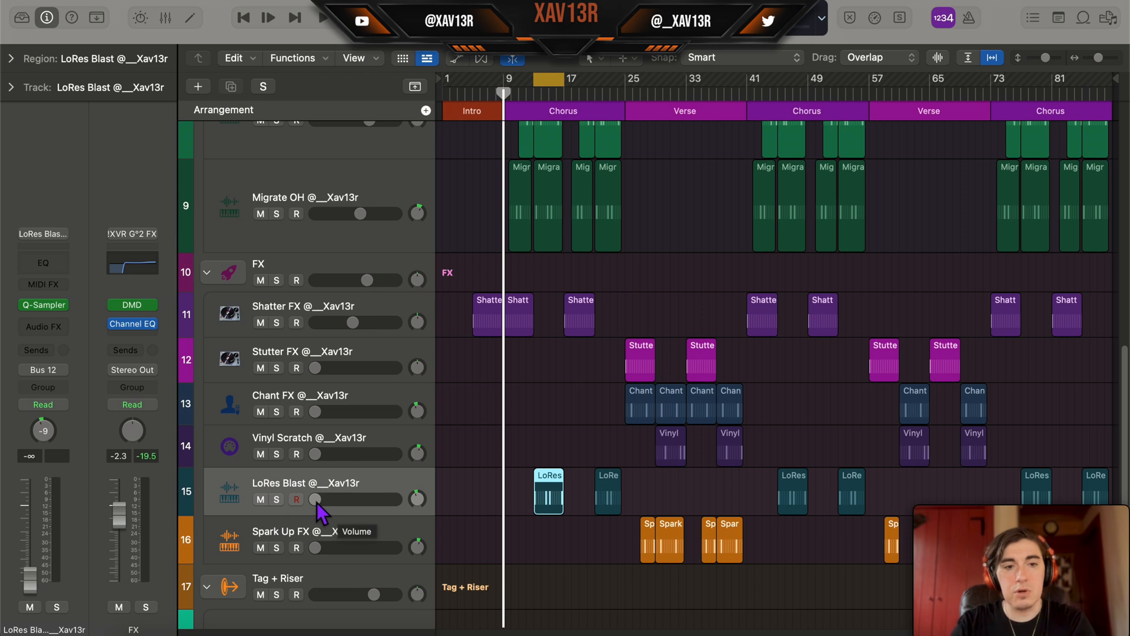
drag(316, 499, 362, 500)
key(space)
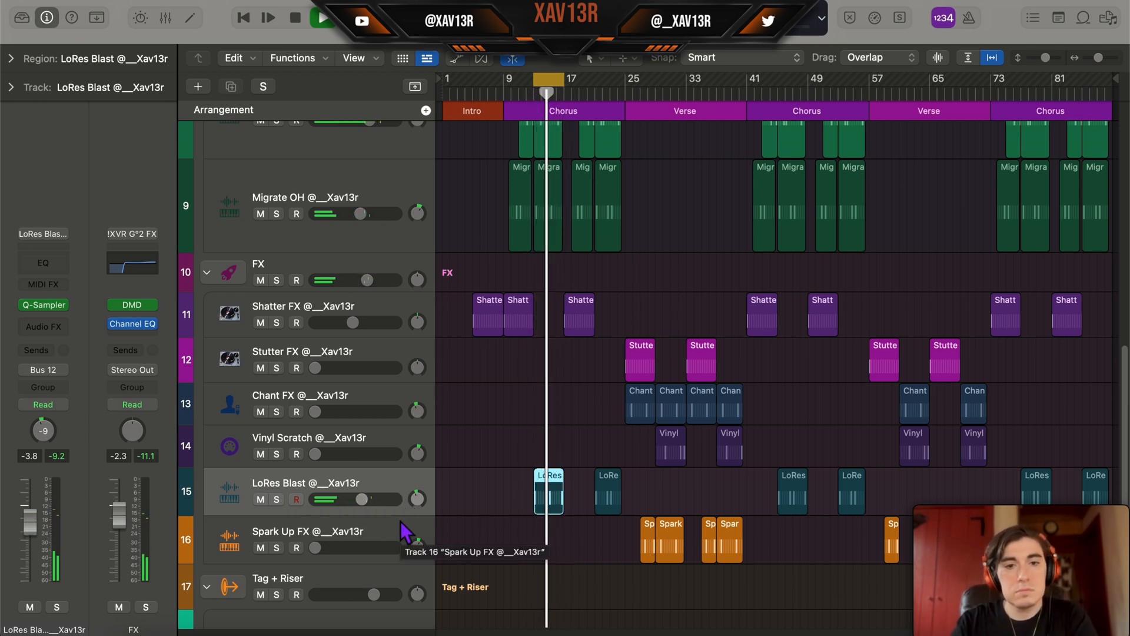
scroll(589, 471, up, 15)
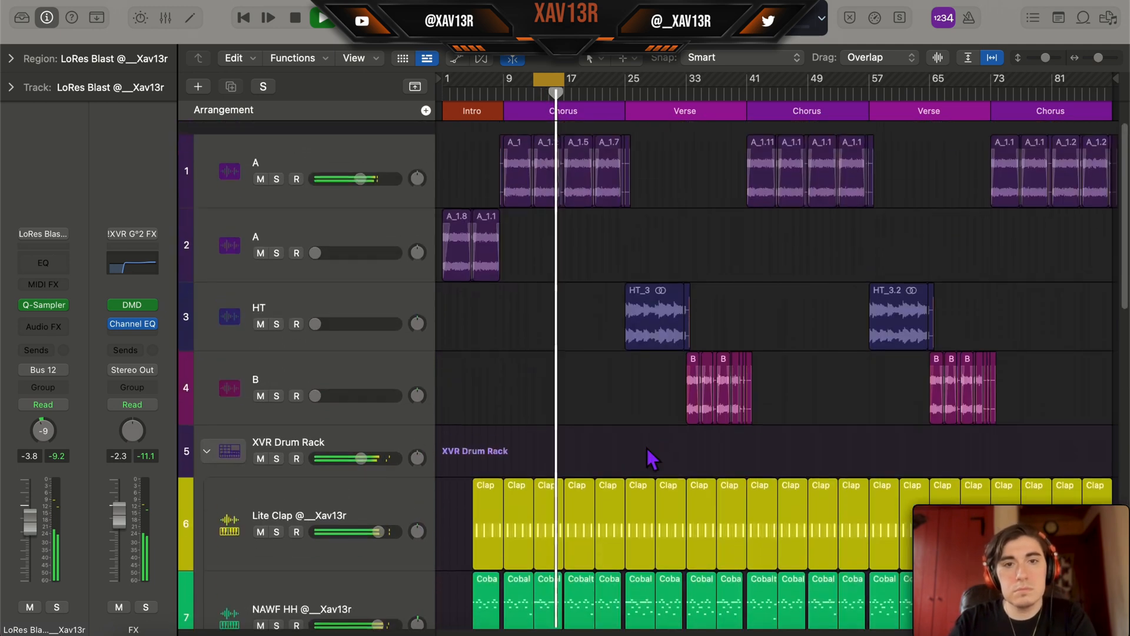
scroll(618, 412, down, 8)
scroll(601, 353, up, 8)
key(space)
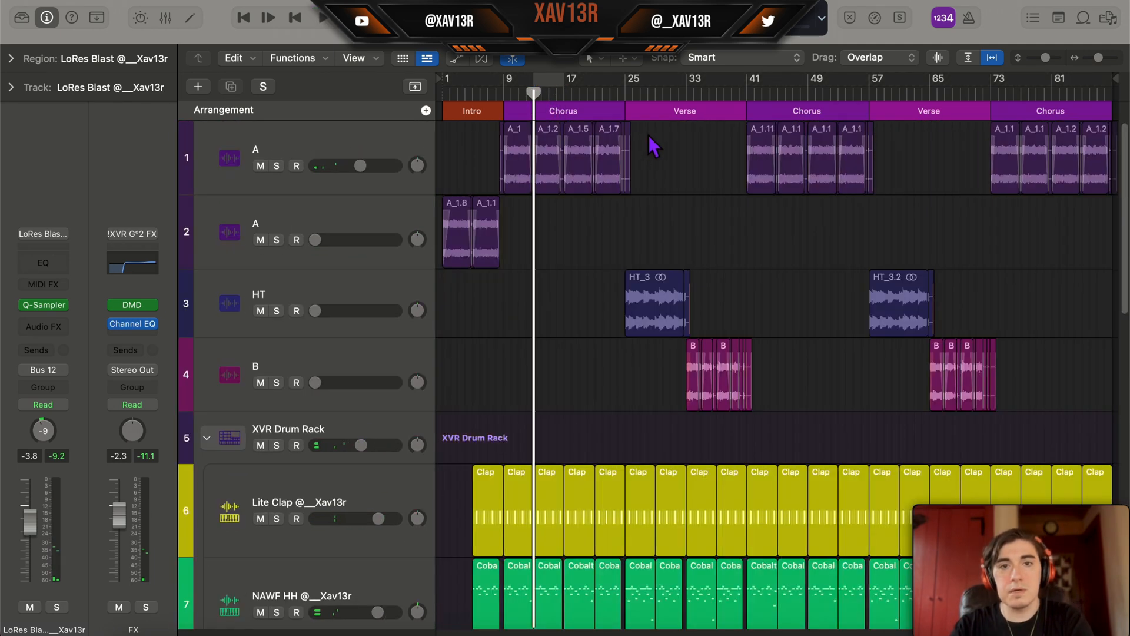
Step: Cycle from just before bar 25 to the end of the first HT region and raise the HT track's volume to -4.8 dB
drag(646, 94, 673, 85)
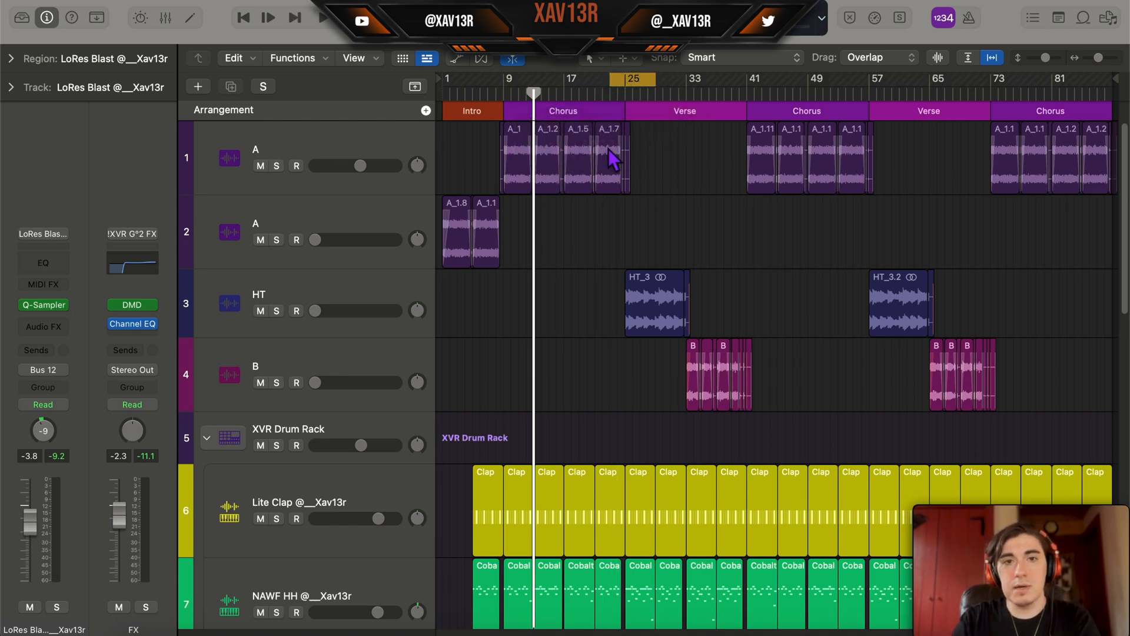
key(space)
click(313, 308)
drag(318, 307, 353, 310)
key(space)
drag(626, 76, 621, 80)
key(space)
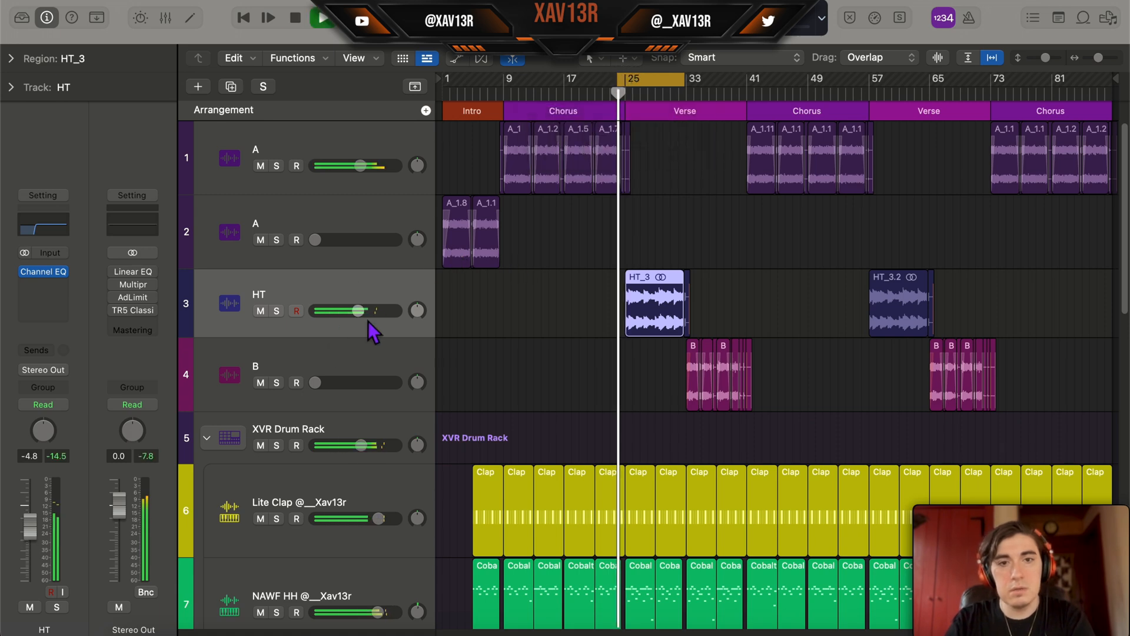
scroll(366, 318, up, 2)
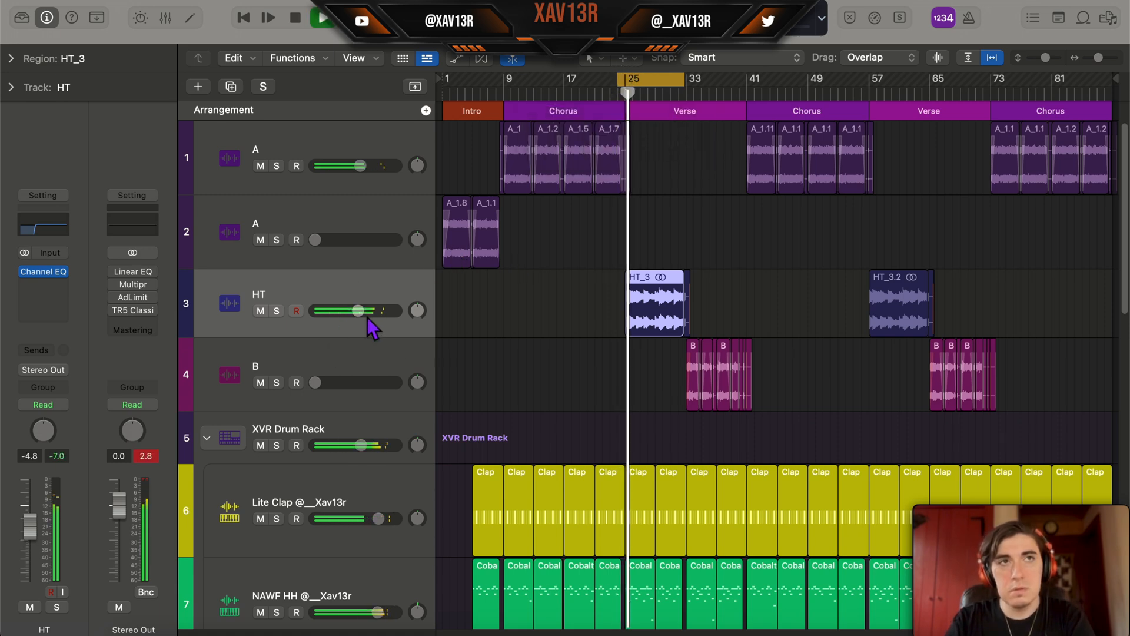
Step: Move the cycle range to the first B regions around bar 33, select the B track and start playback
key(space)
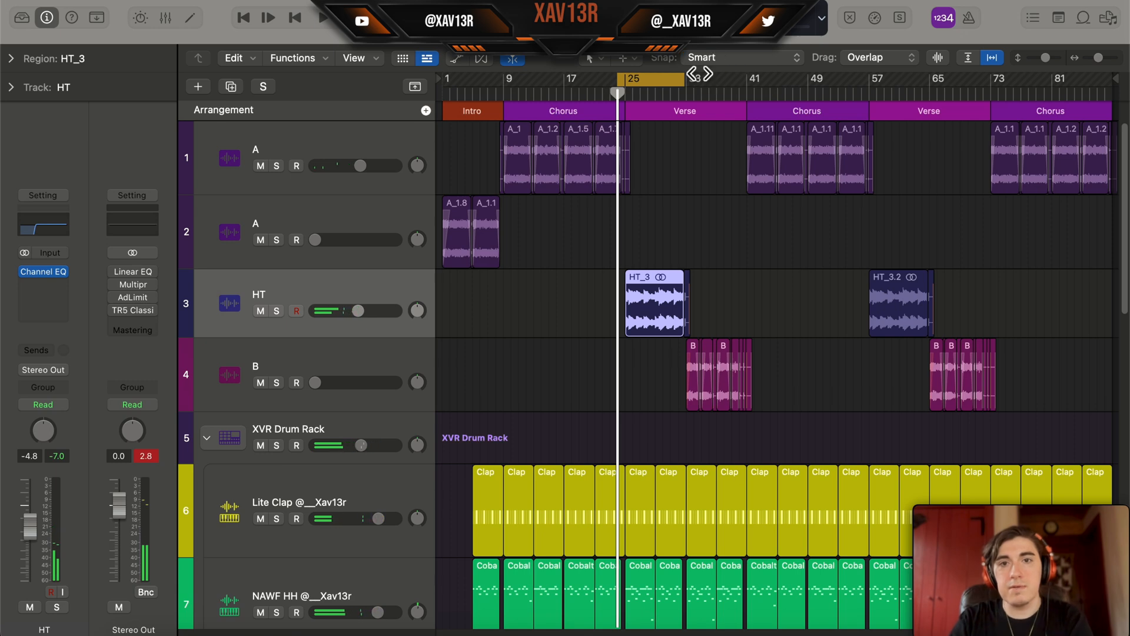
drag(681, 78, 681, 81)
drag(618, 78, 671, 79)
click(376, 362)
key(space)
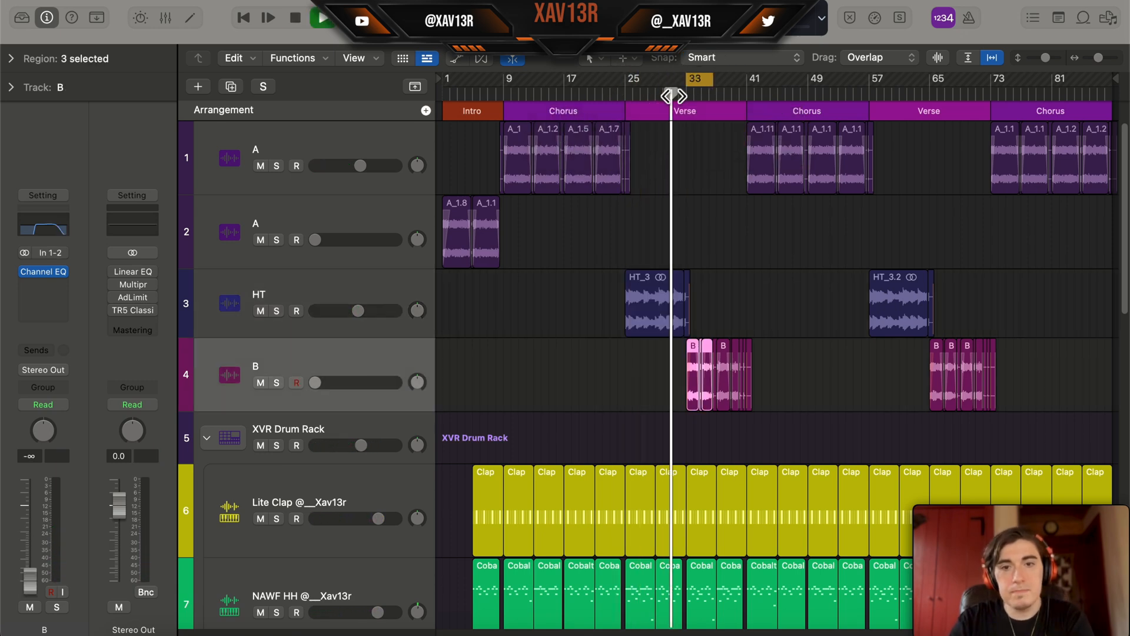
Step: Raise the B track's volume to -2.7 dB, listening to it against the mix
drag(315, 383, 359, 382)
key(space)
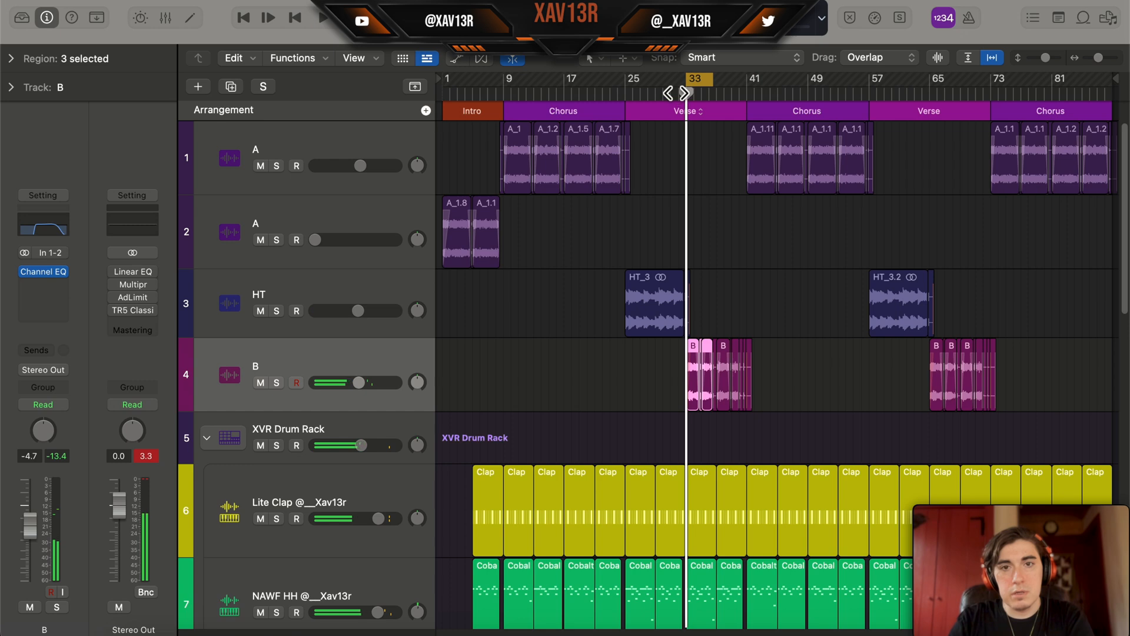
key(space)
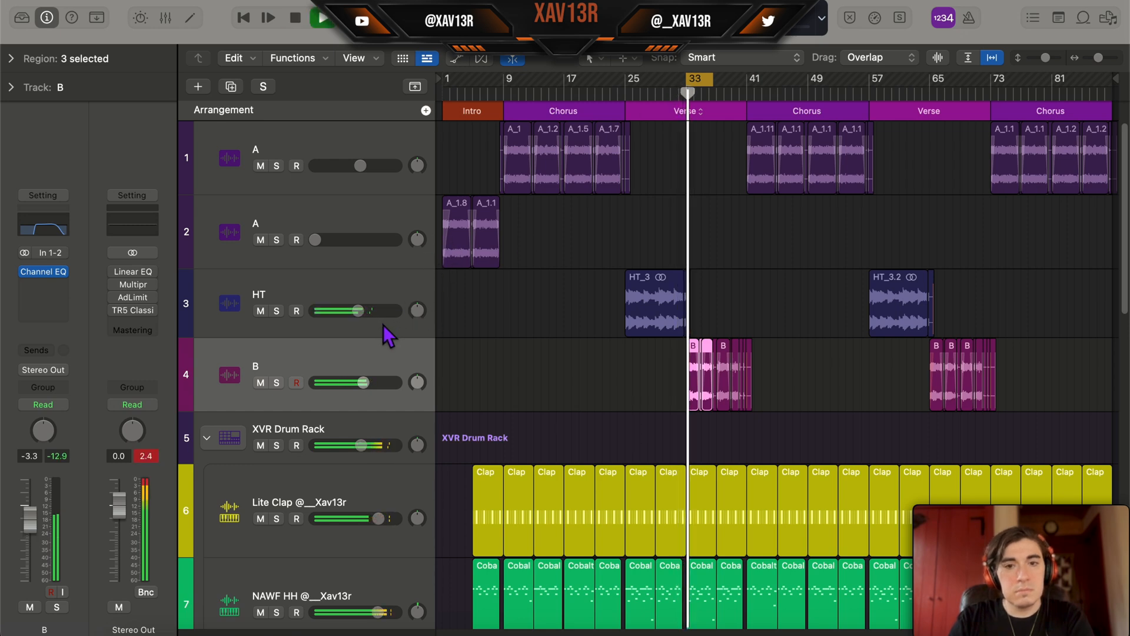
drag(364, 383, 366, 383)
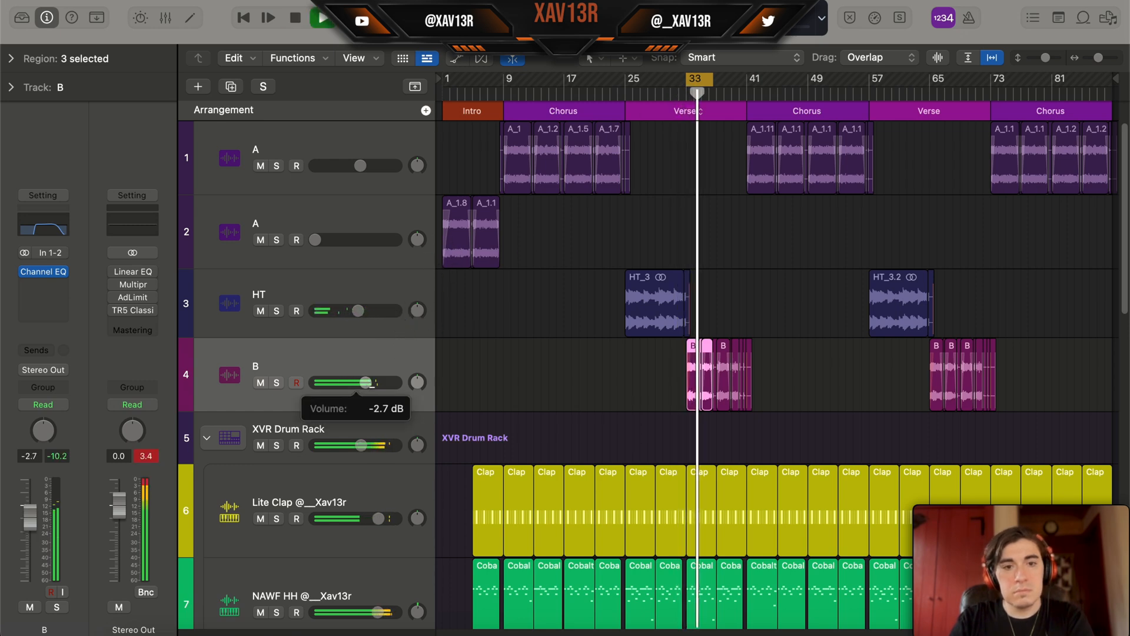
key(space)
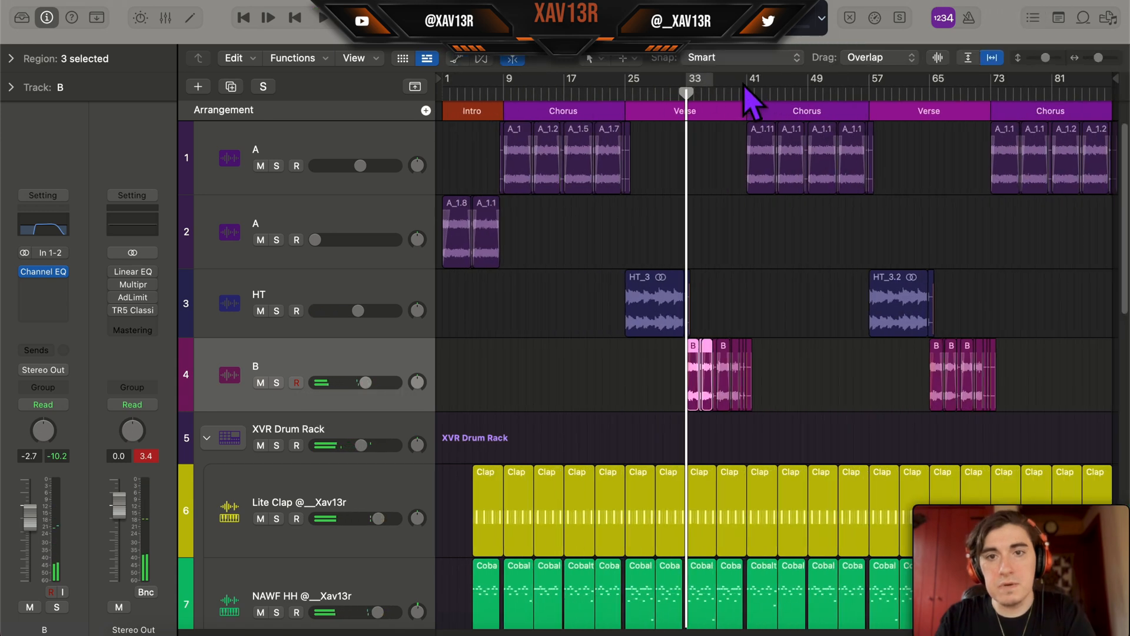
Step: Raise the Stutter FX track's volume to -14.6 dB while its region at bar 25 plays in the cycle
click(732, 90)
scroll(549, 502, down, 10)
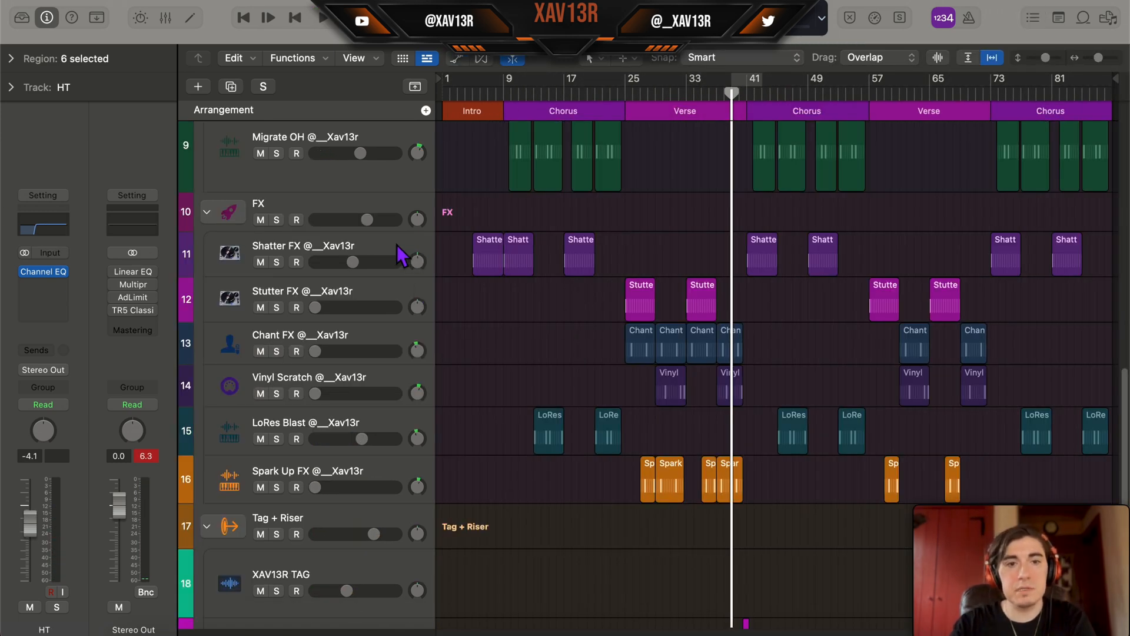
click(632, 295)
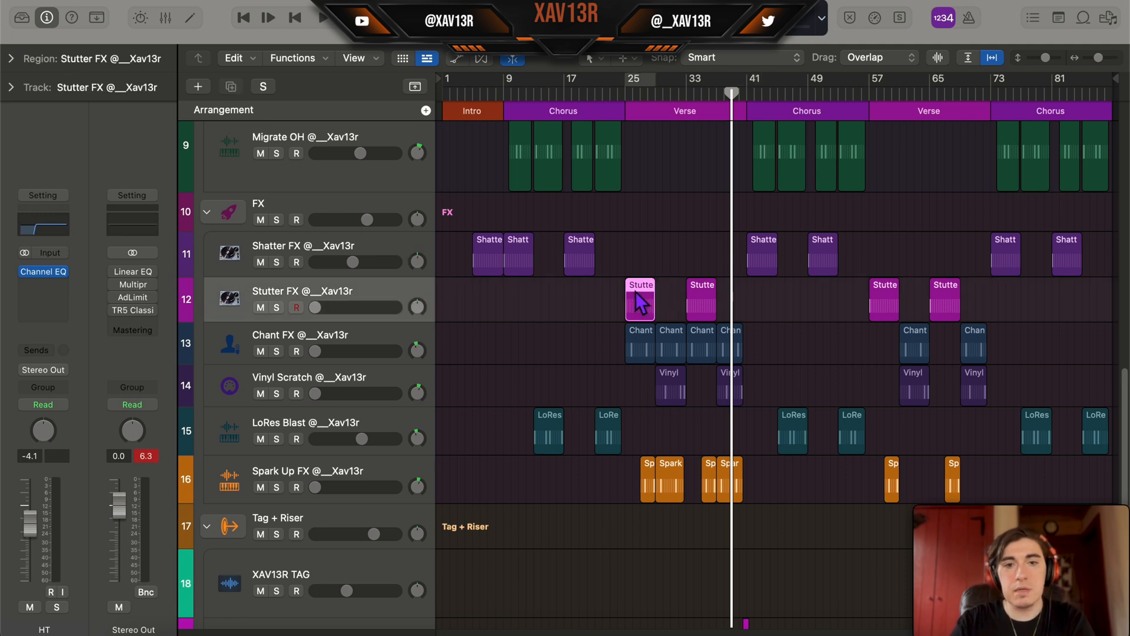
key(shift+space)
drag(330, 311, 355, 321)
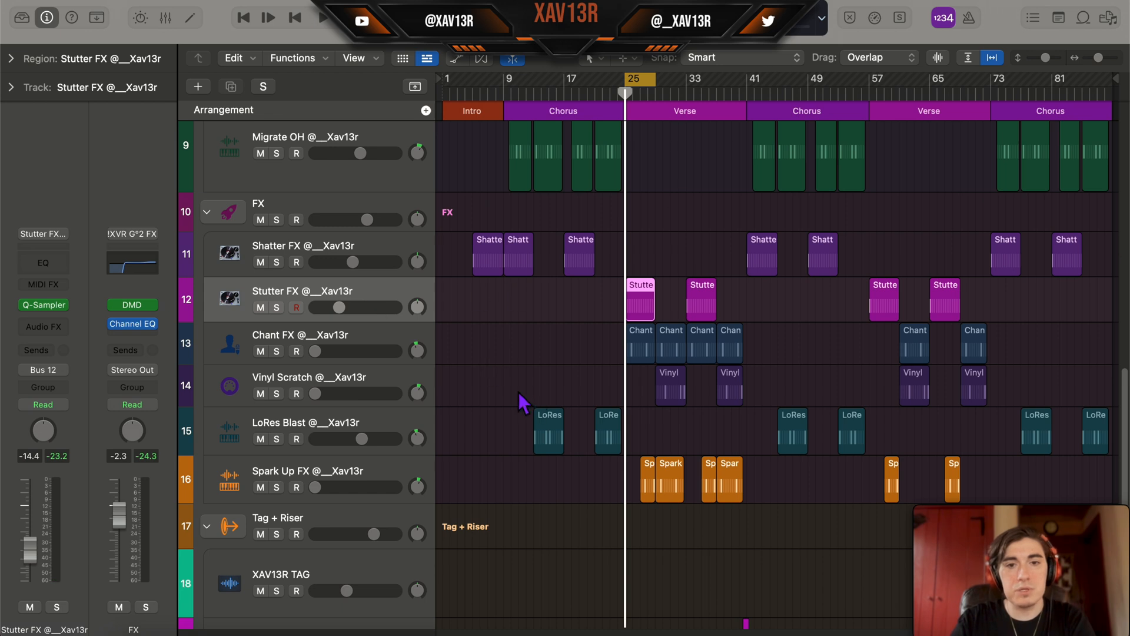
drag(338, 318, 341, 321)
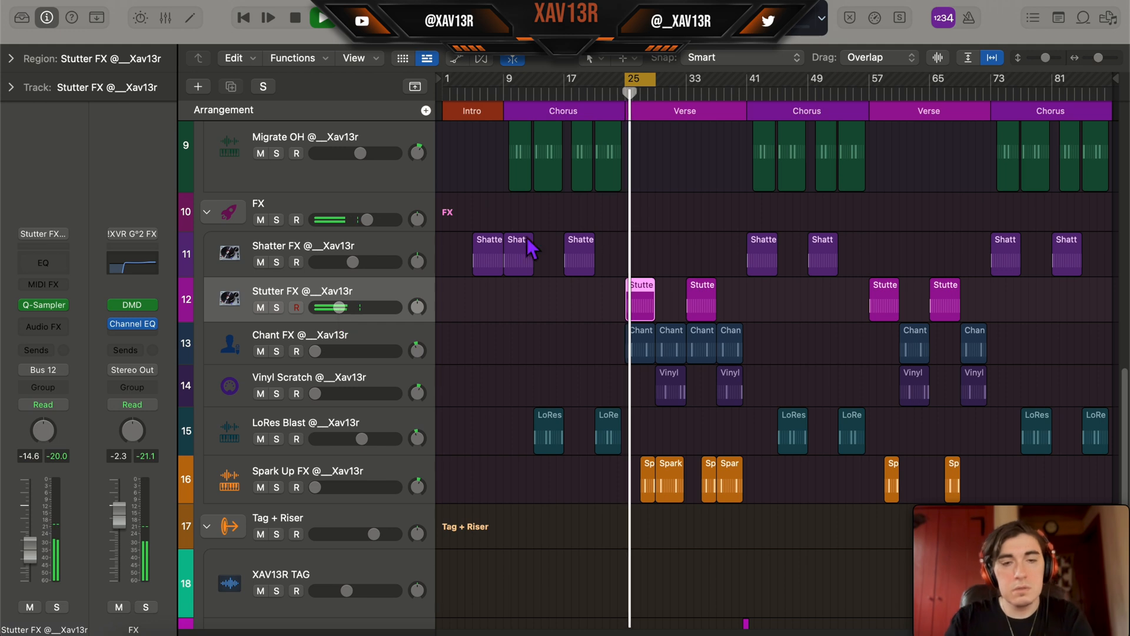
Step: Raise the Chant FX track's volume to -5.2 dB and the Vinyl Scratch track's volume to -10.4 dB, playing their first verse regions
click(636, 350)
drag(316, 351, 386, 352)
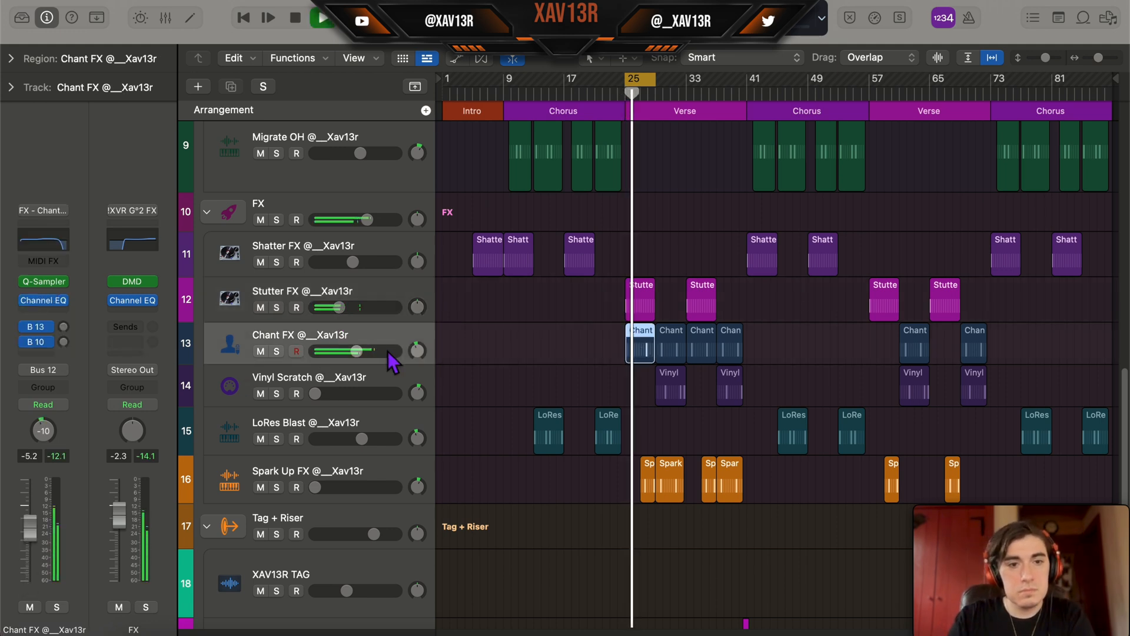
click(671, 388)
drag(315, 393, 349, 394)
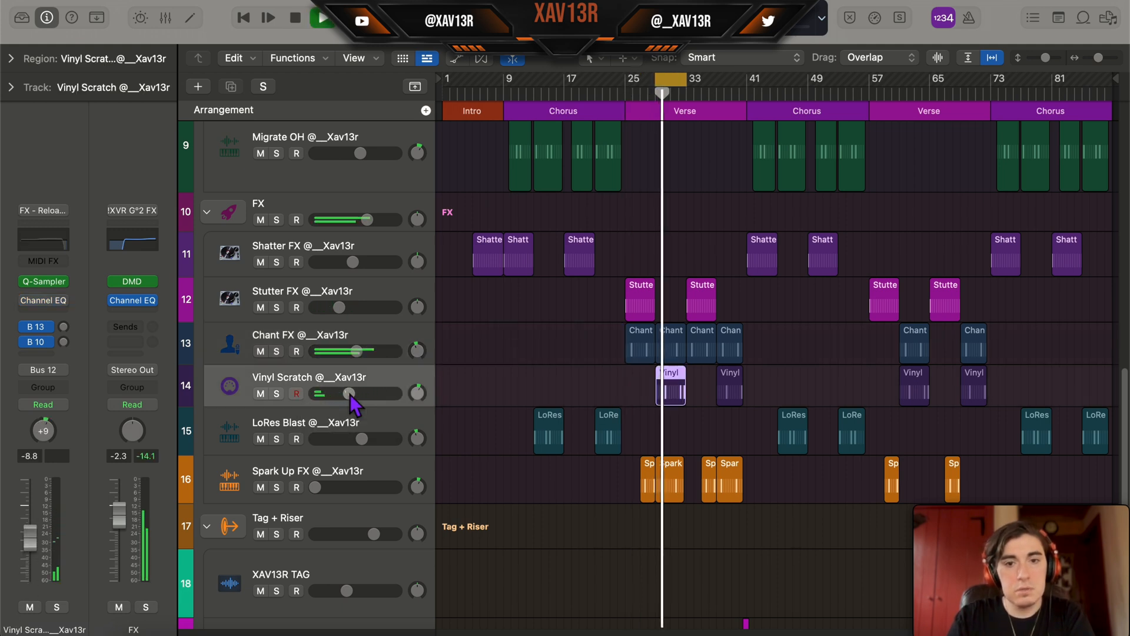
drag(349, 394, 345, 402)
key(space)
key(space)
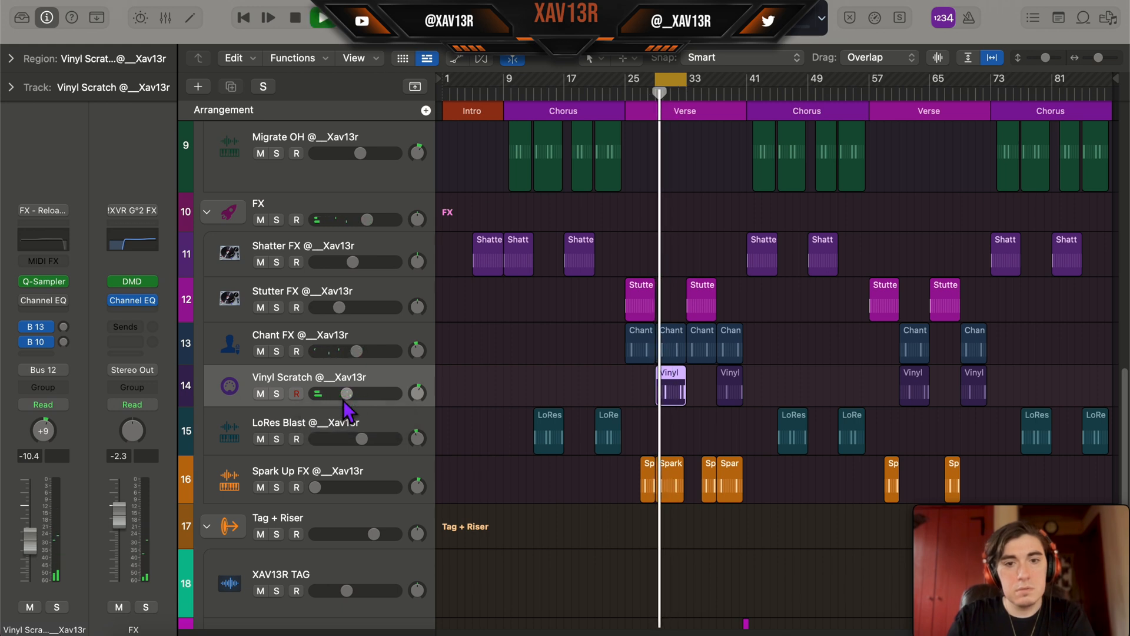
Step: Adjust the Spark Up FX track's volume from silence and undo the last two changes
key(space)
drag(339, 488, 351, 499)
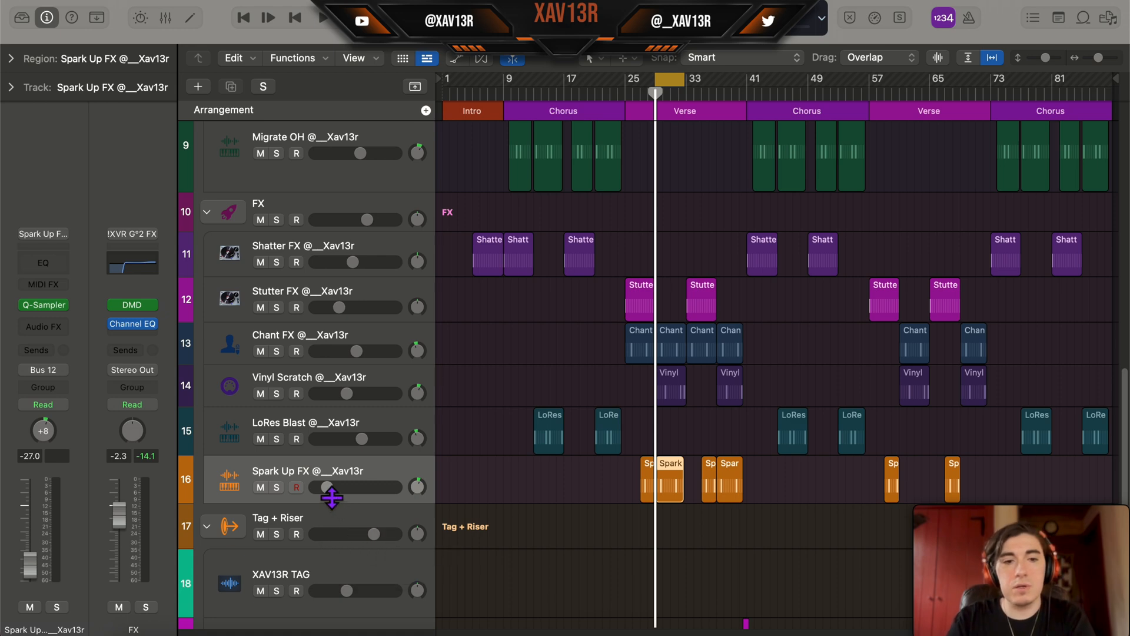
key(super+z)
key(super+z)
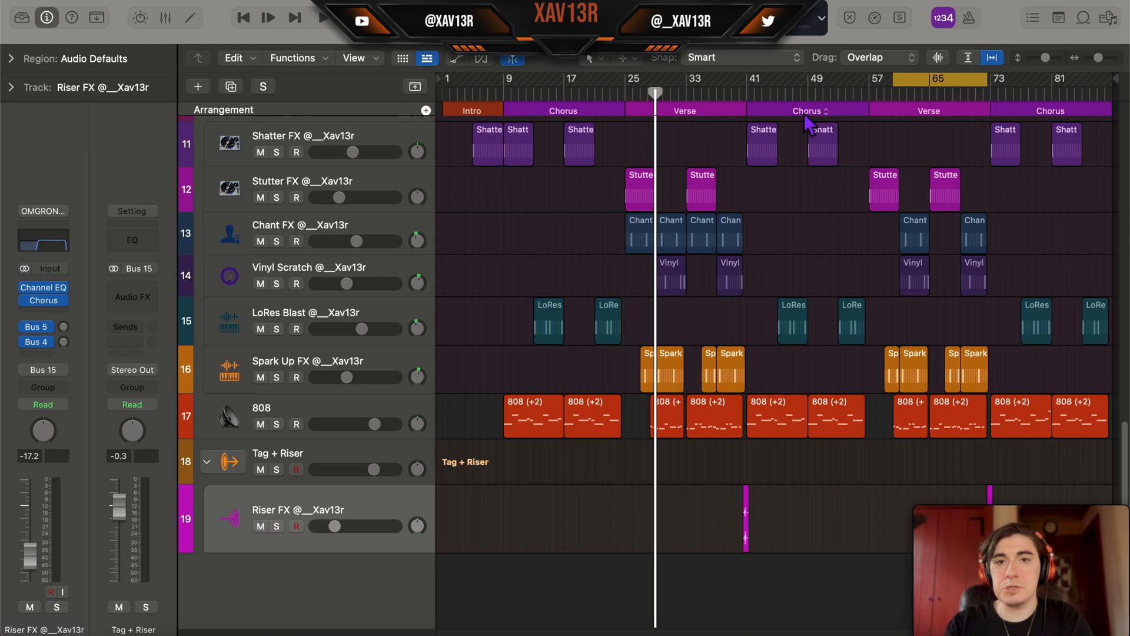
Step: Set the Riser FX track's volume to -11.2 dB and play back the transition into the second chorus at bar 41
scroll(766, 330, up, 1)
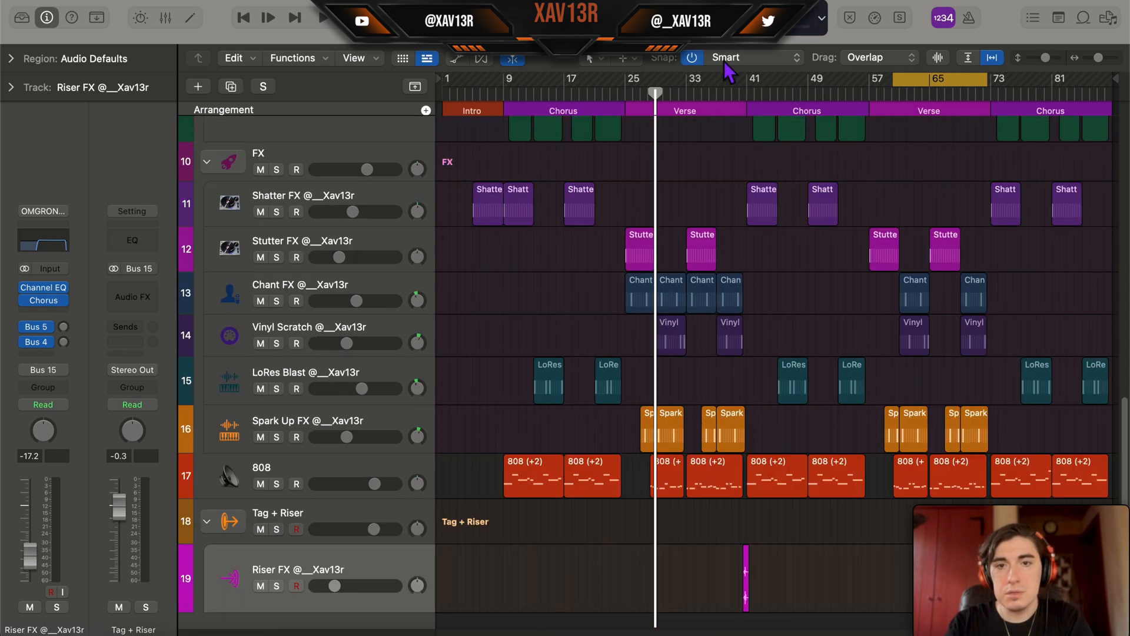
click(743, 89)
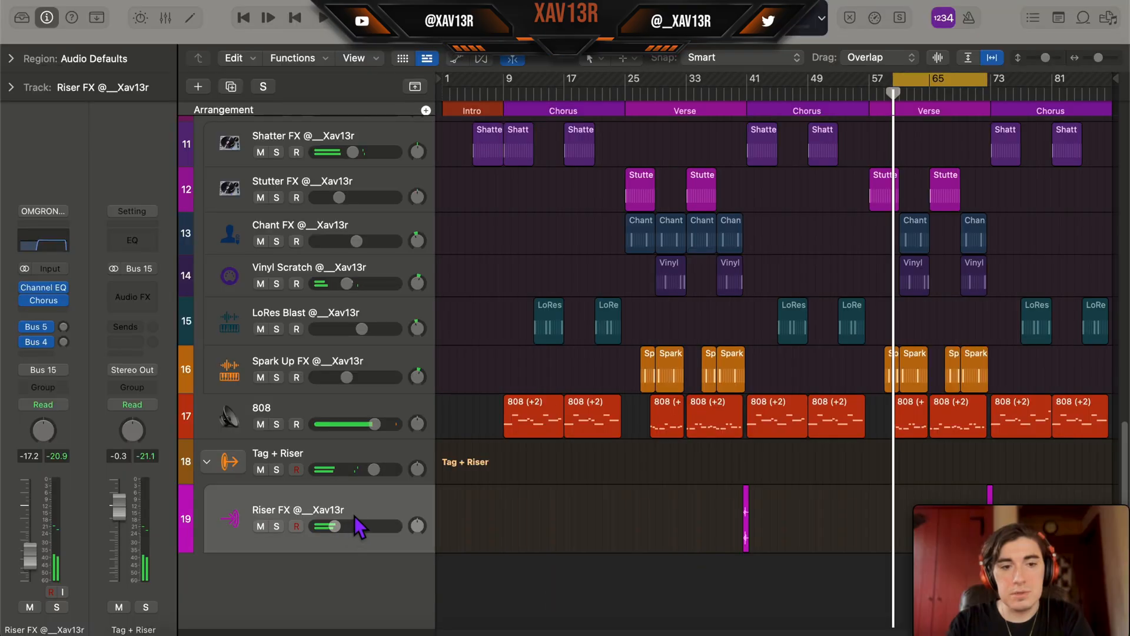
key(space)
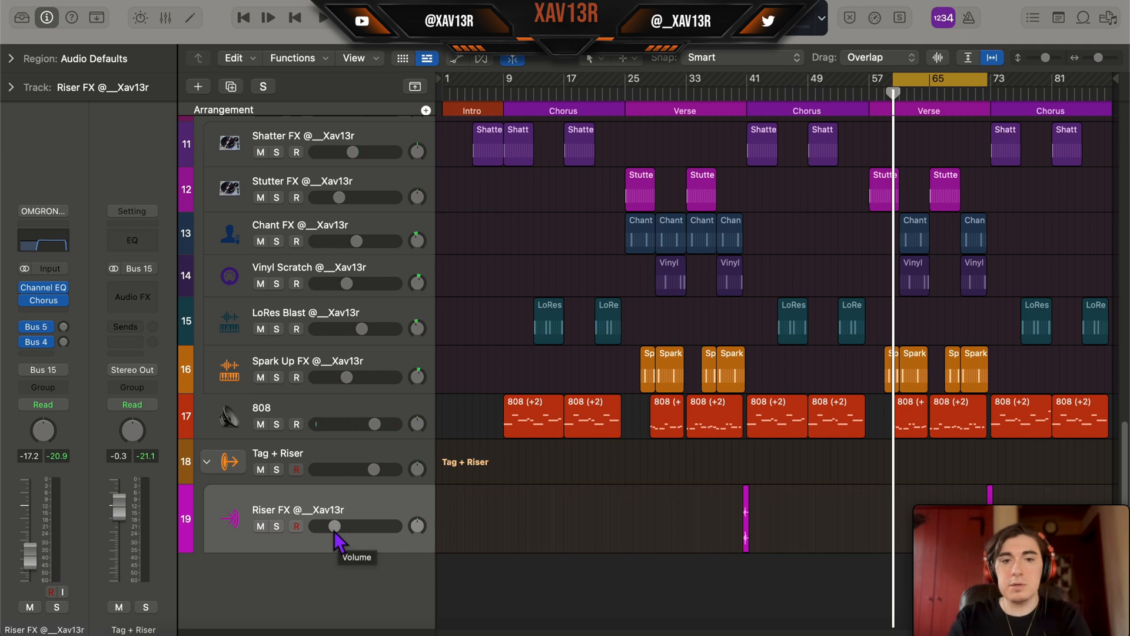
drag(337, 528, 341, 532)
key(space)
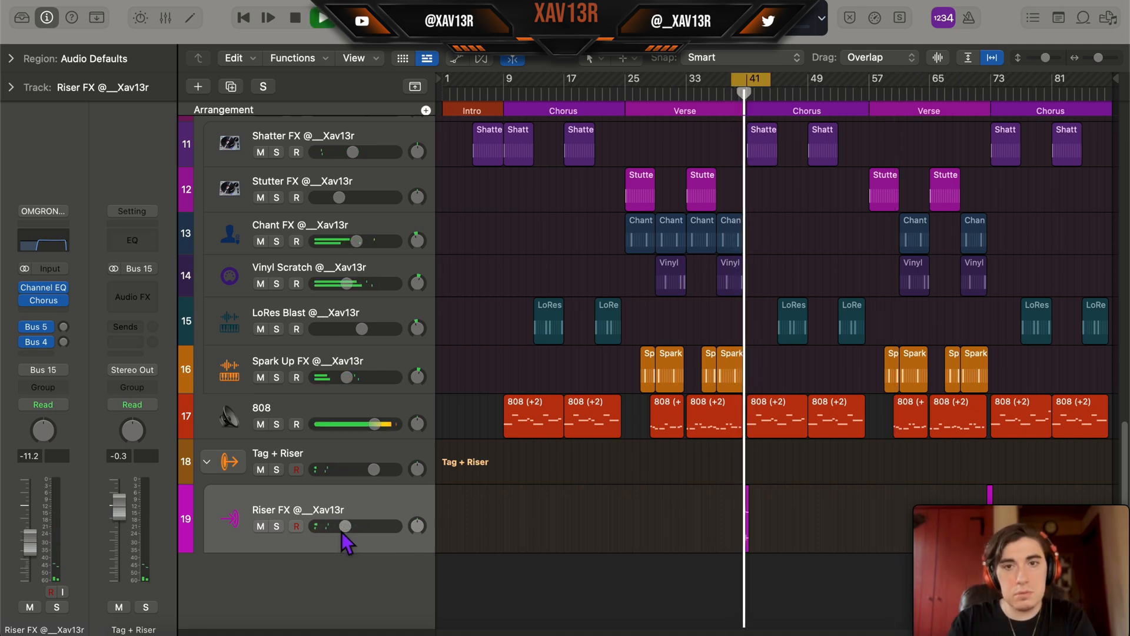
key(space)
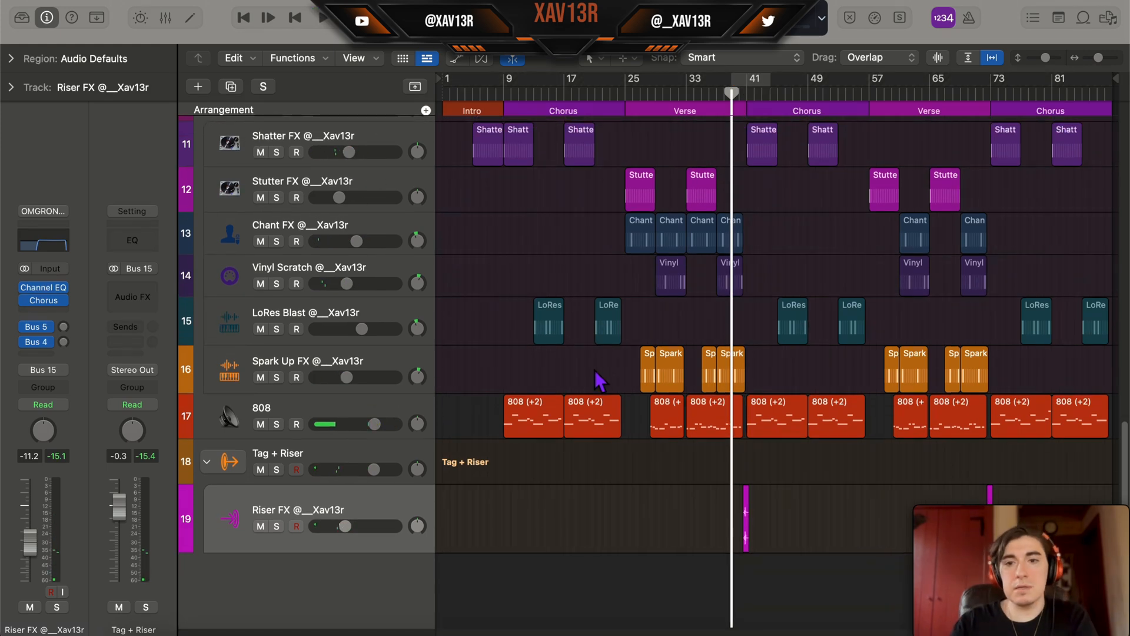
Step: Set the cycle range over the first chorus, from bar 9 to bar 25
scroll(598, 371, up, 10)
scroll(809, 365, down, 10)
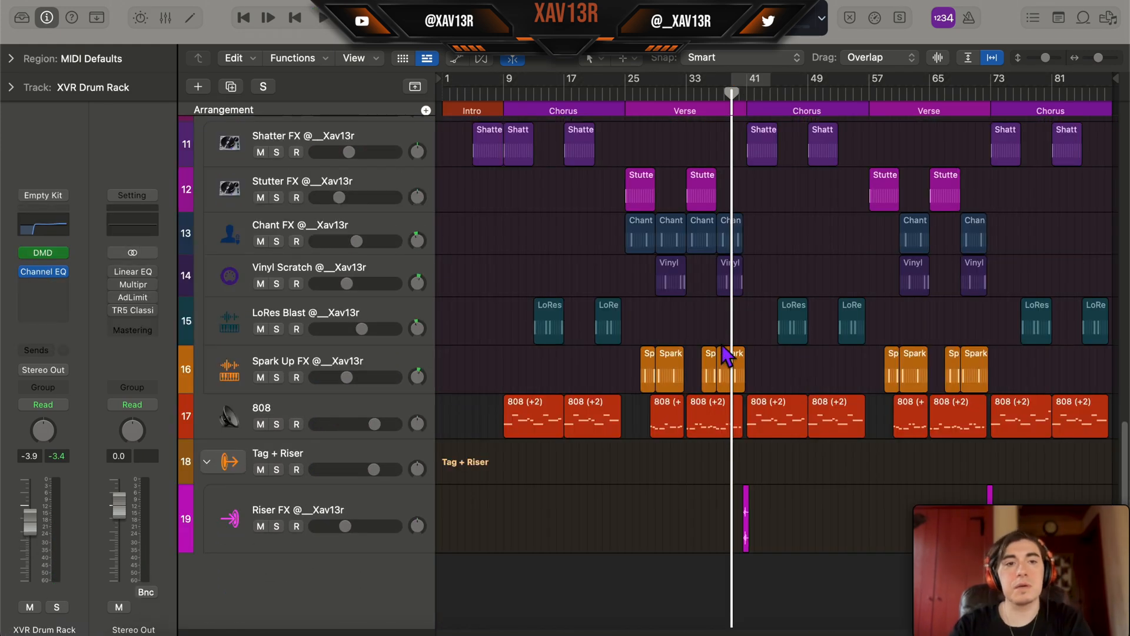
scroll(735, 368, up, 8)
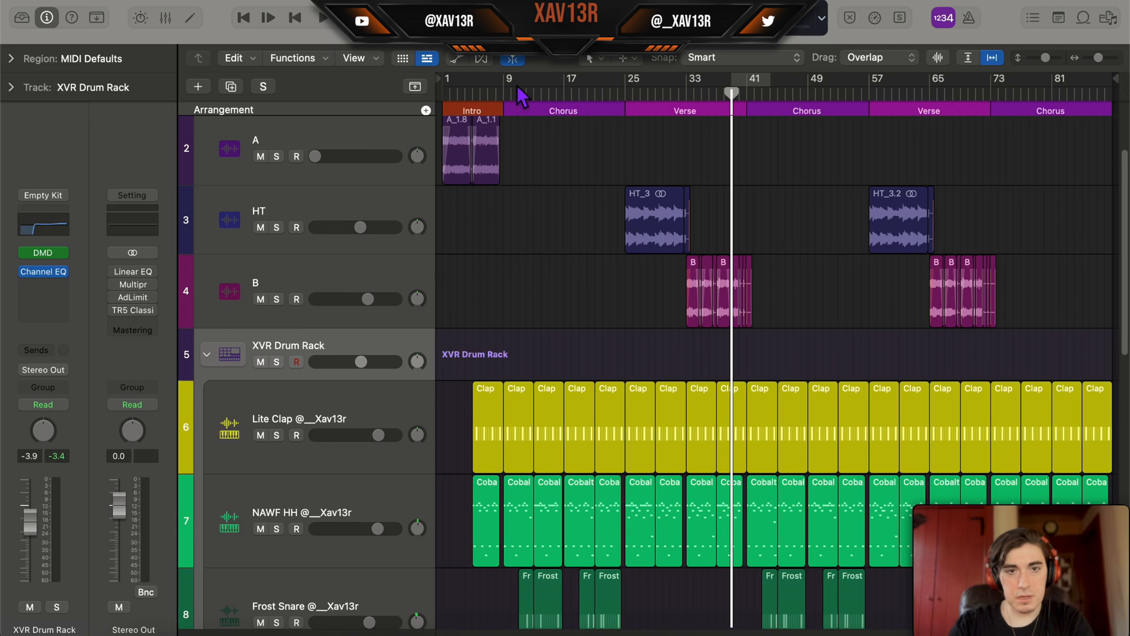
drag(509, 88, 626, 89)
Step: Enable the Multipressor on the Stereo Out channel and review its Xav13r Pre Soft Clip settings
mouse_move(163, 294)
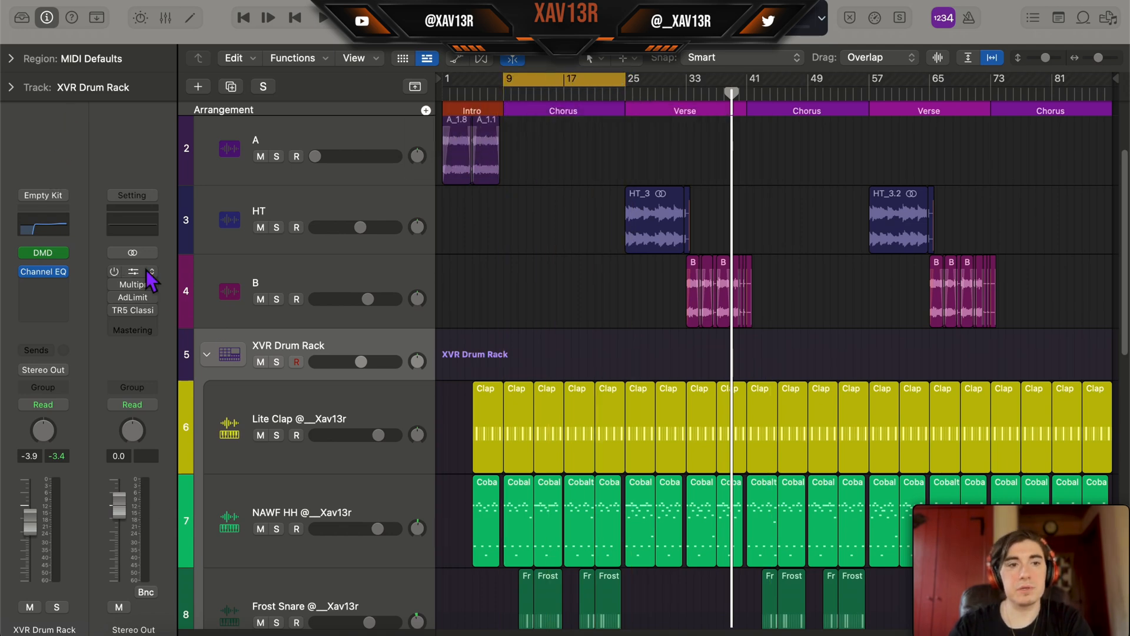
mouse_move(131, 284)
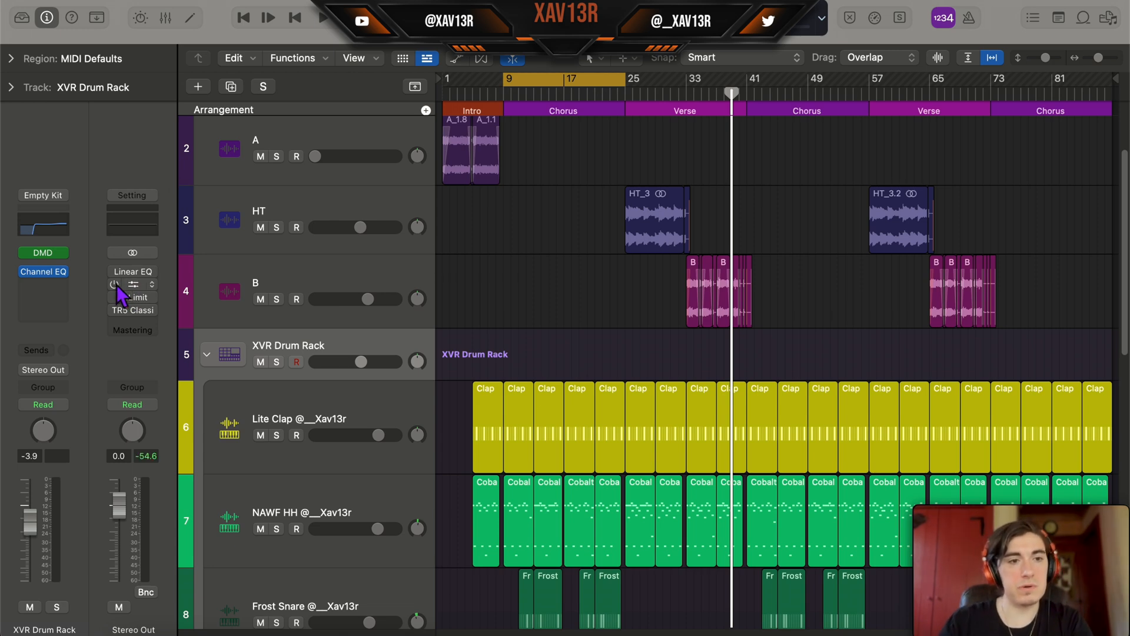
click(134, 286)
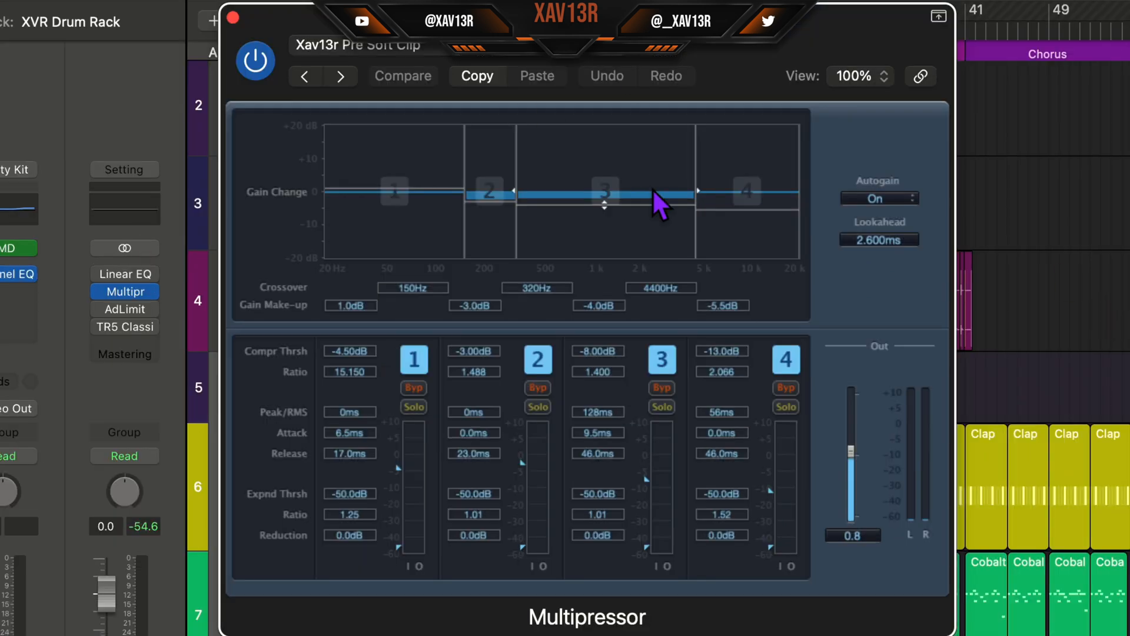
click(233, 18)
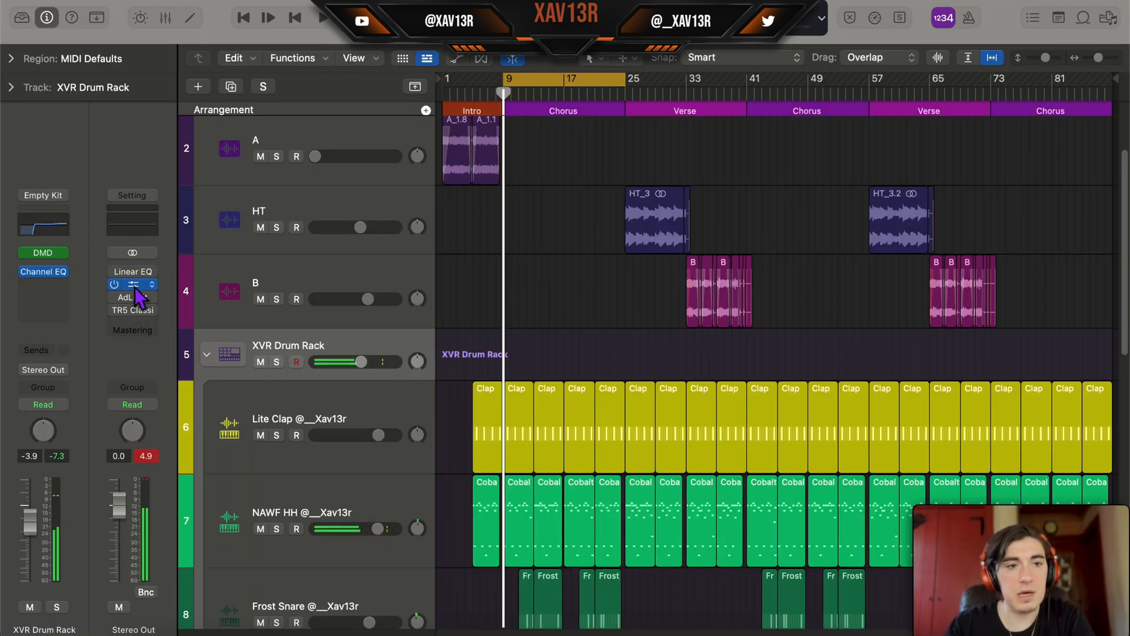
click(135, 287)
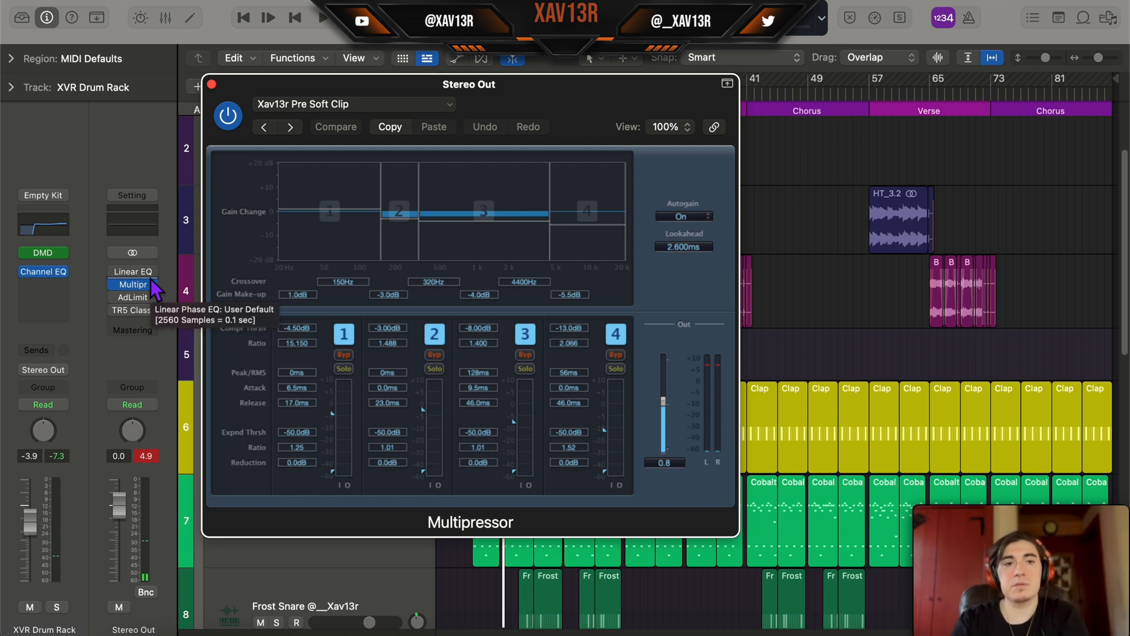
key(super+w)
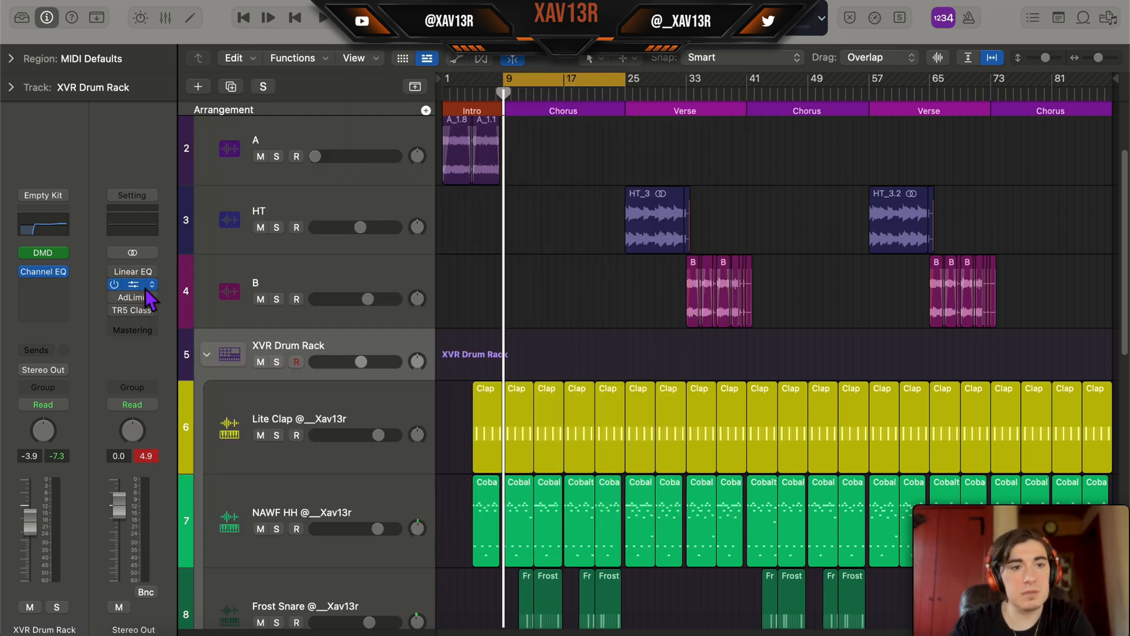
Step: Insert Clip Distortion directly after the Multipressor on the Stereo Out channel and load its Warm Clip Distortion preset
click(145, 297)
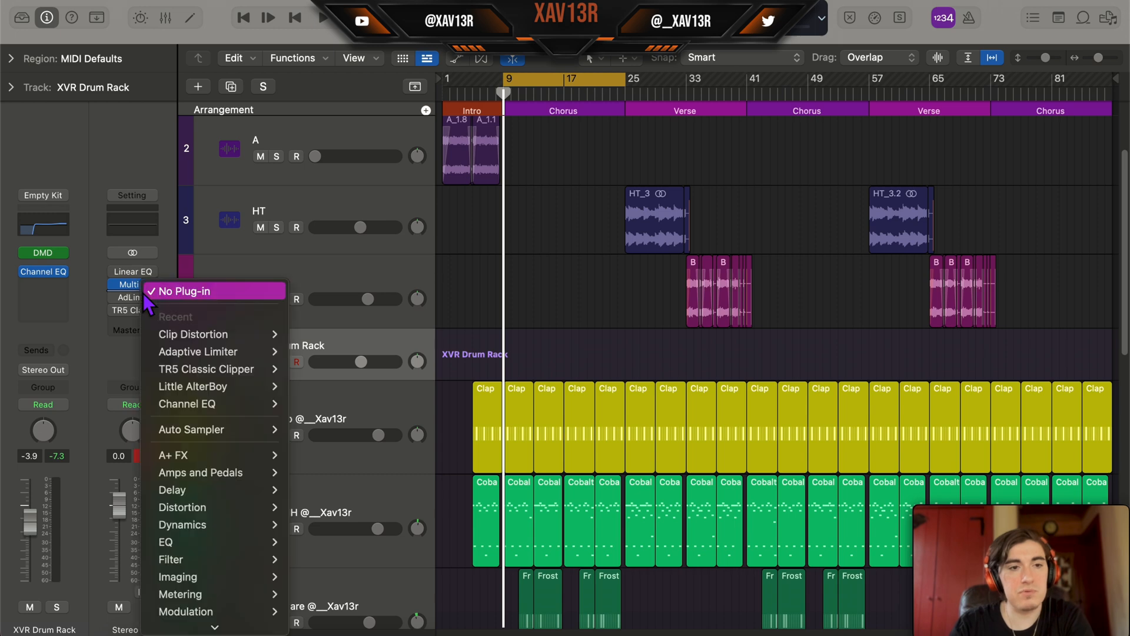
mouse_move(198, 341)
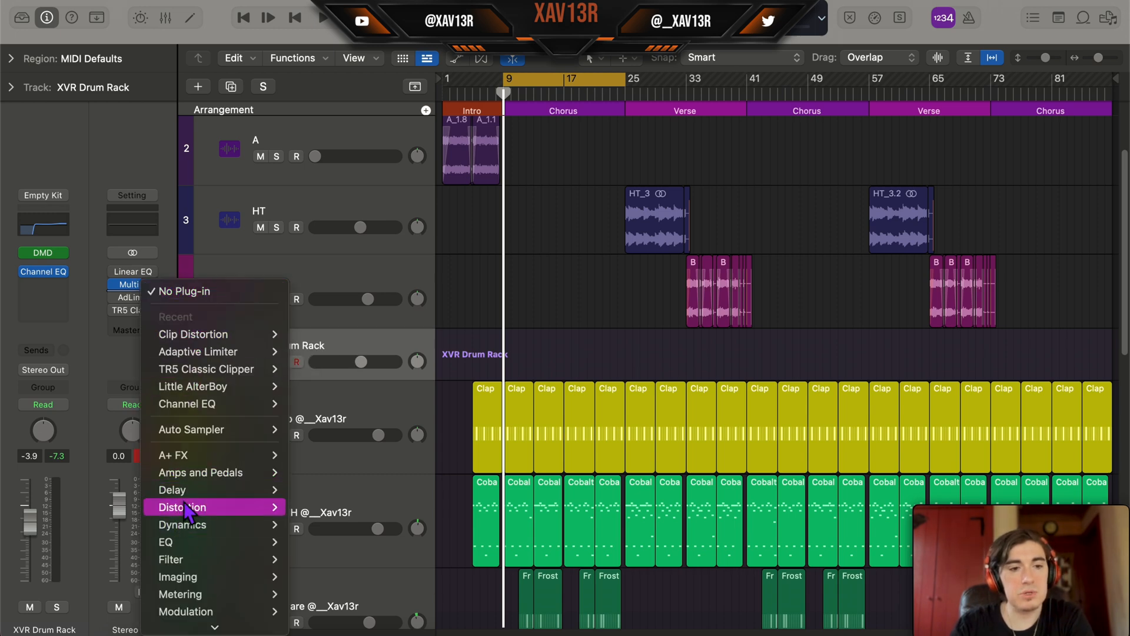
click(310, 334)
click(467, 206)
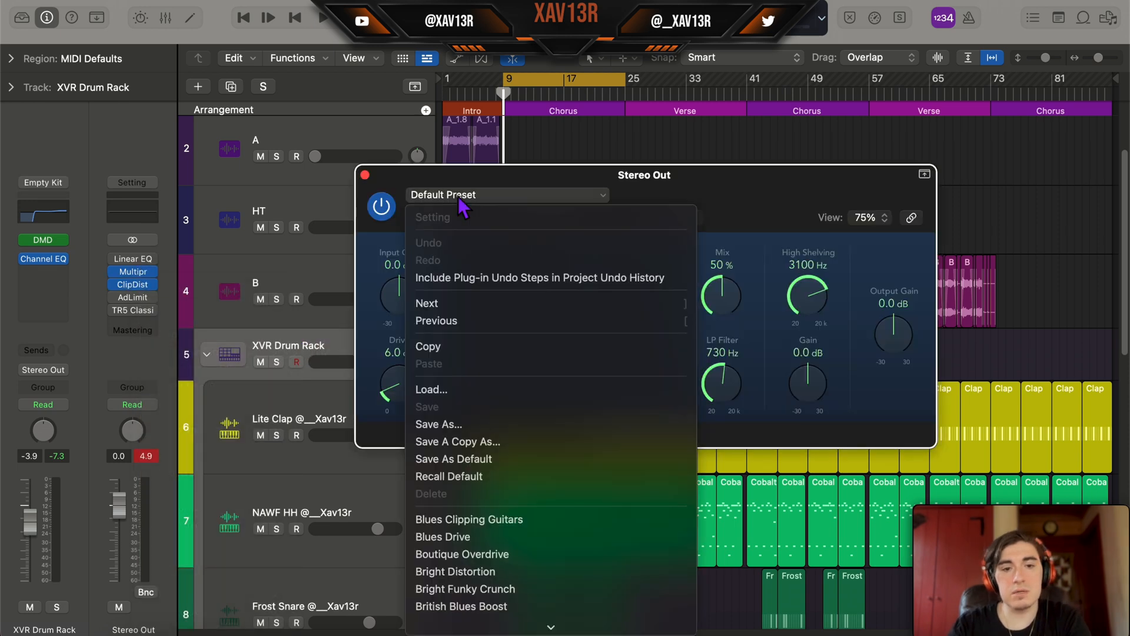
scroll(467, 235, down, 8)
scroll(514, 625, down, 1)
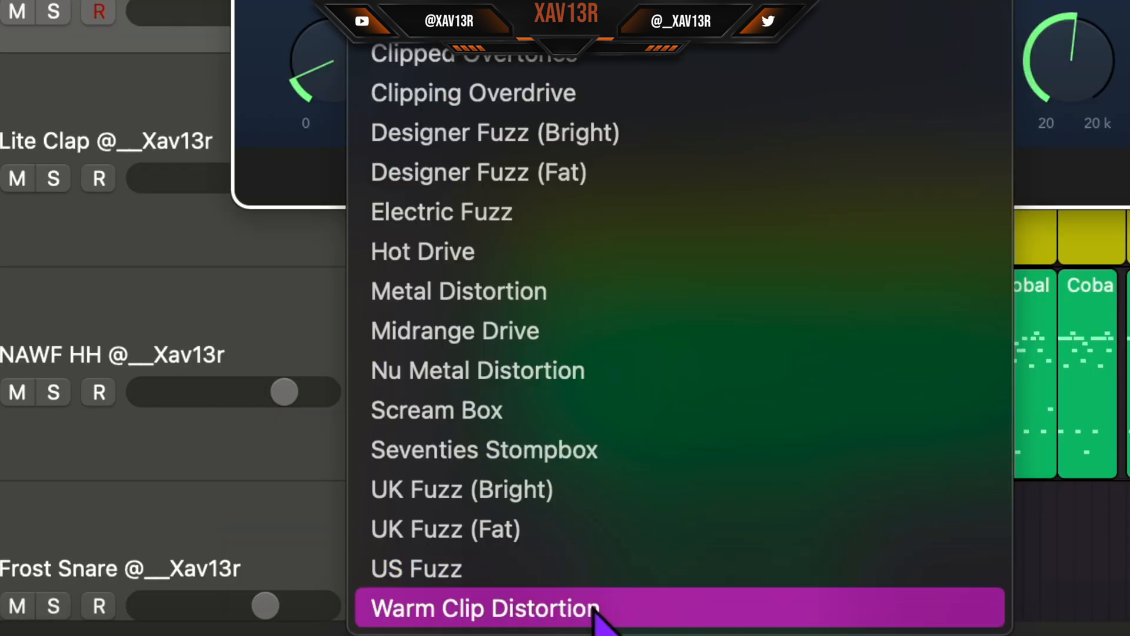
click(596, 608)
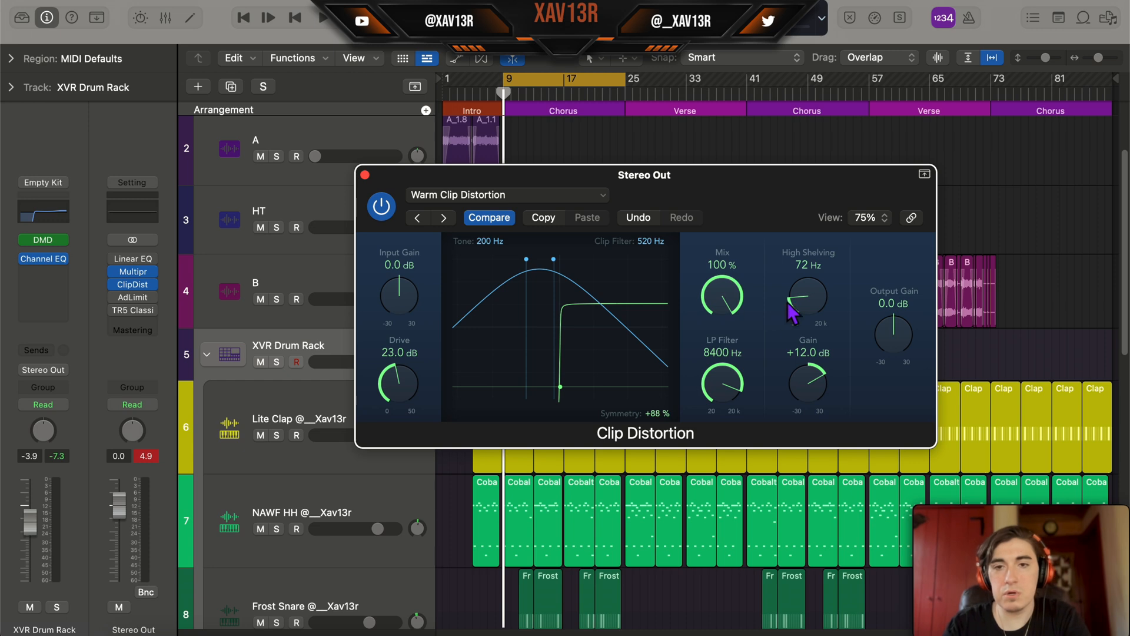
Step: Set the Clip Distortion's drive to 0.0 dB and its input gain to +5.0 dB
drag(822, 290, 826, 168)
drag(613, 461, 634, 315)
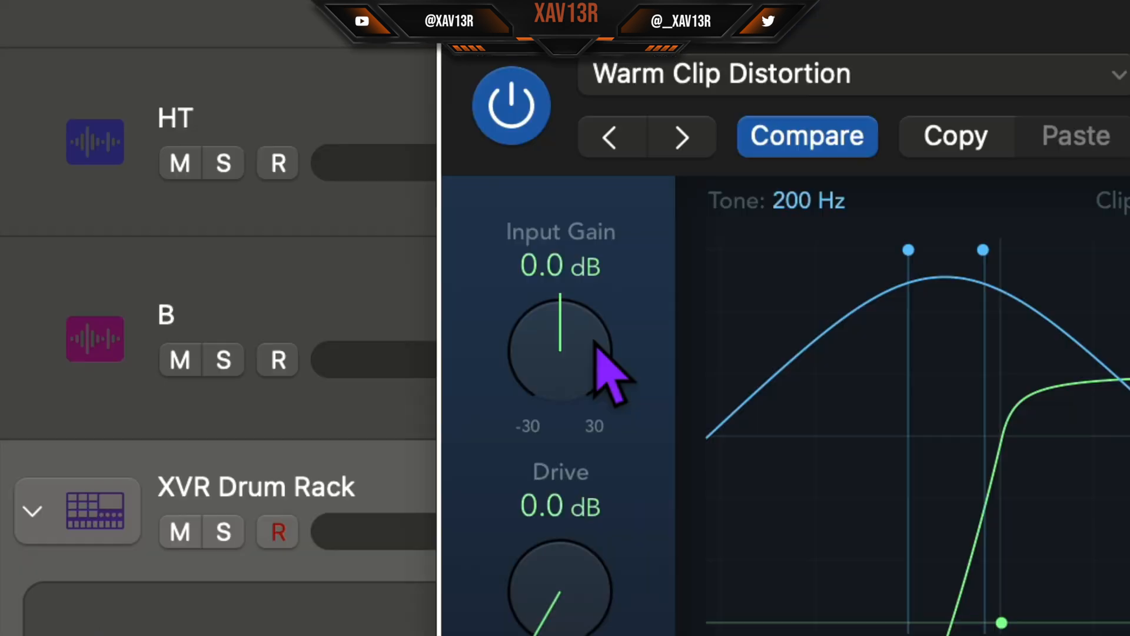
drag(412, 294, 403, 264)
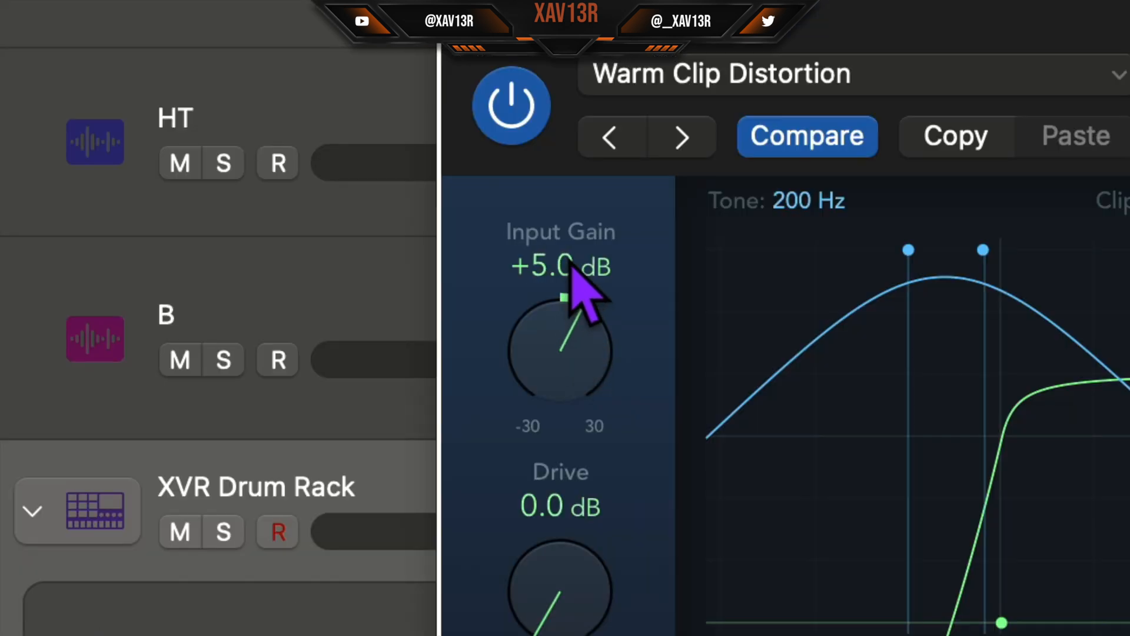
Step: Set the Clip Distortion's input gain to +6.0 dB, its high-shelving gain to +1.0 dB and its mix to 88%
drag(574, 283, 576, 276)
drag(808, 377, 796, 423)
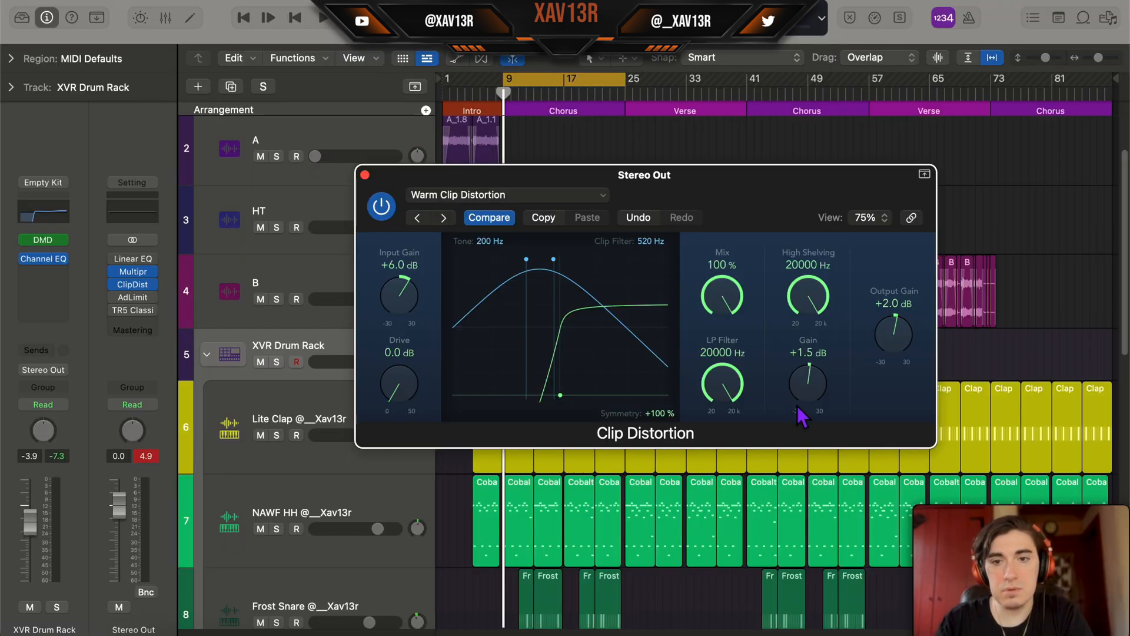
drag(722, 296, 645, 248)
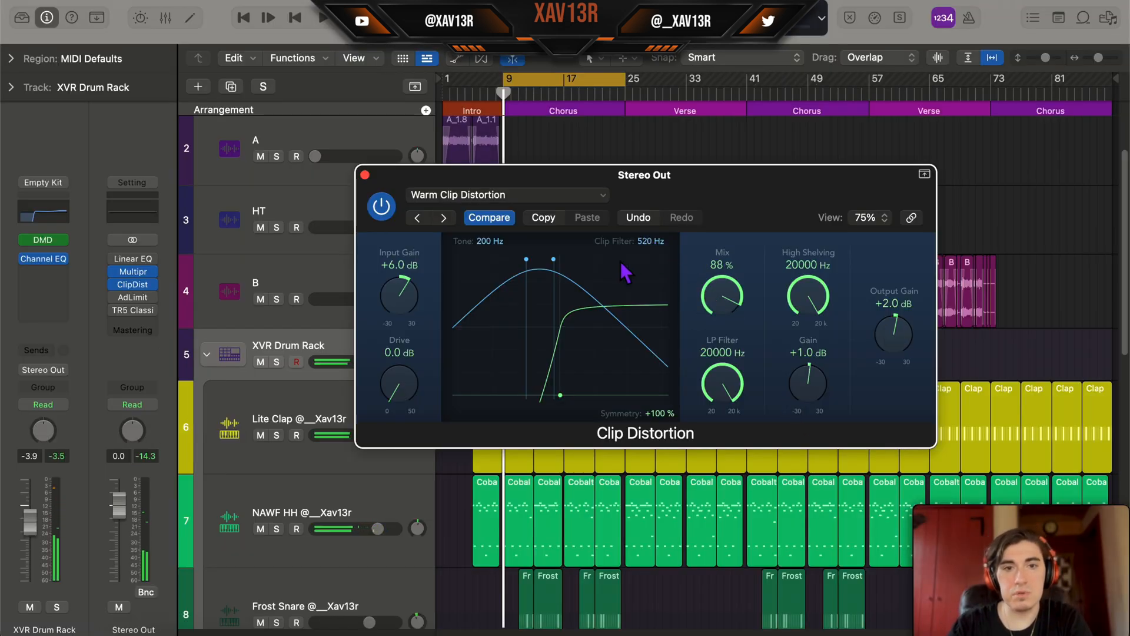
Step: Set the Clip Distortion's clip filter to 7500 Hz, tone to 48 Hz, symmetry to +16%, mix to 22% and output gain to 0.0 dB
drag(553, 259, 630, 256)
drag(655, 307, 662, 303)
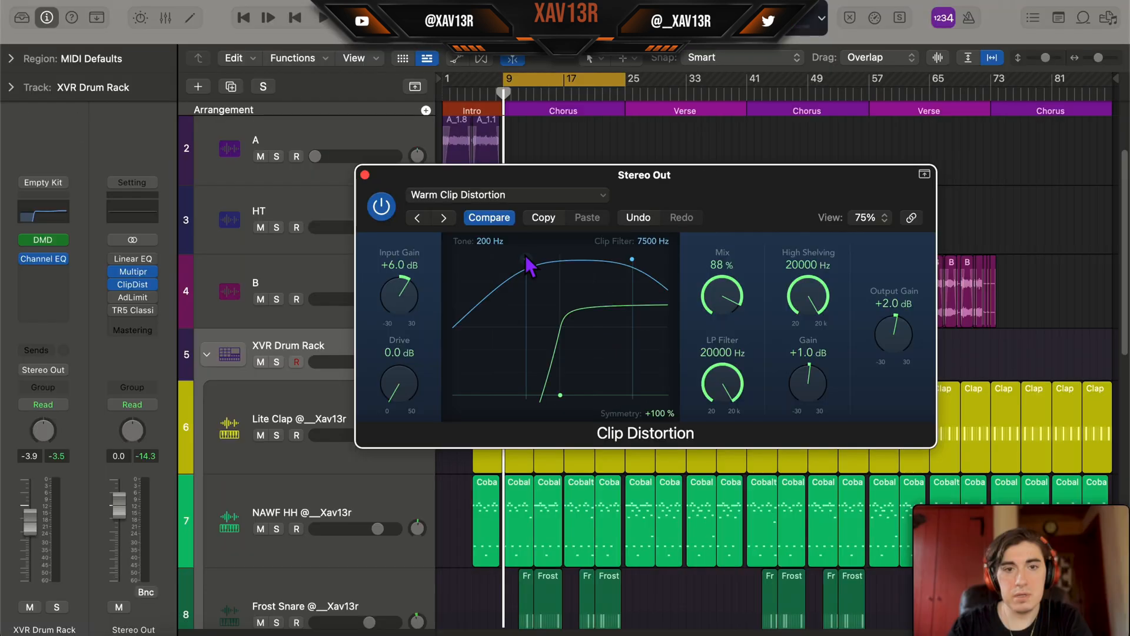
drag(463, 315, 387, 315)
drag(526, 566, 525, 458)
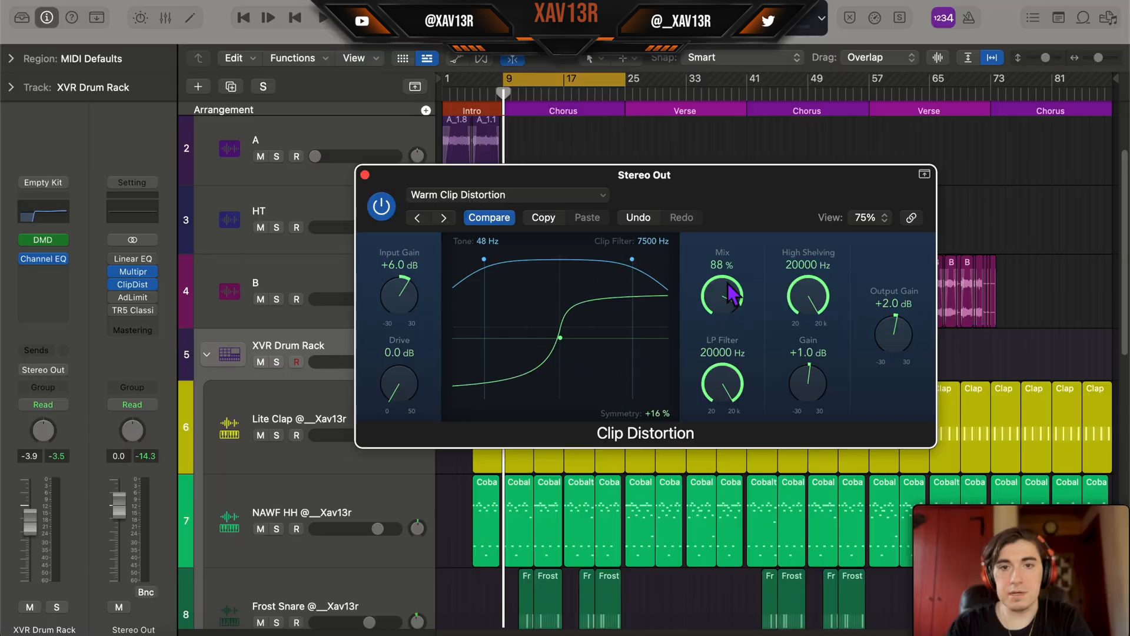
drag(726, 335, 715, 456)
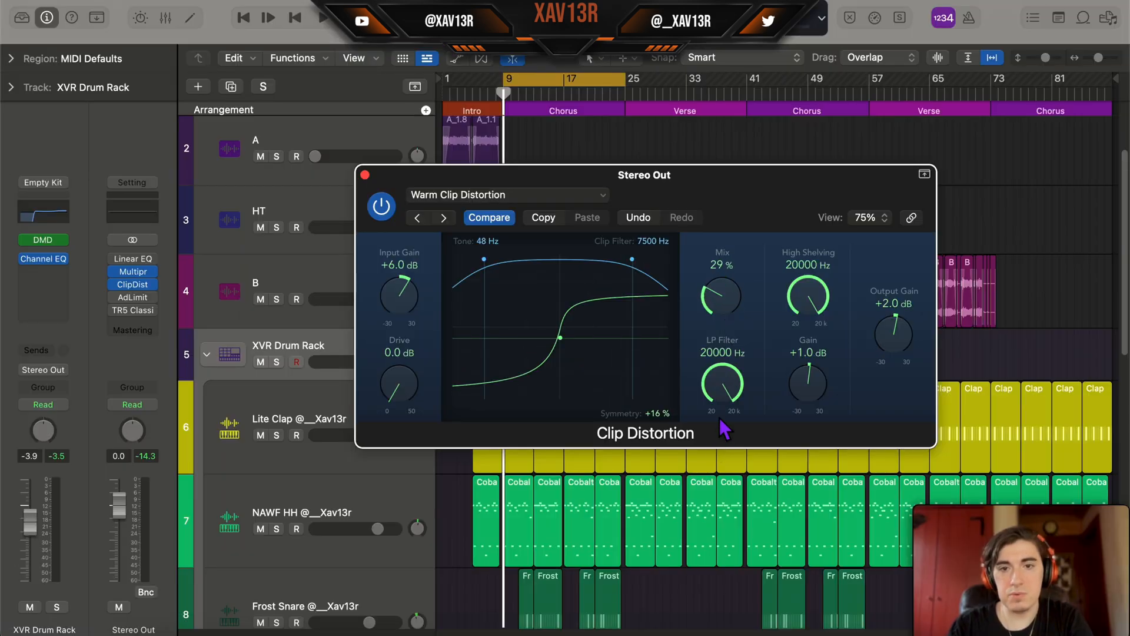
key(super+w)
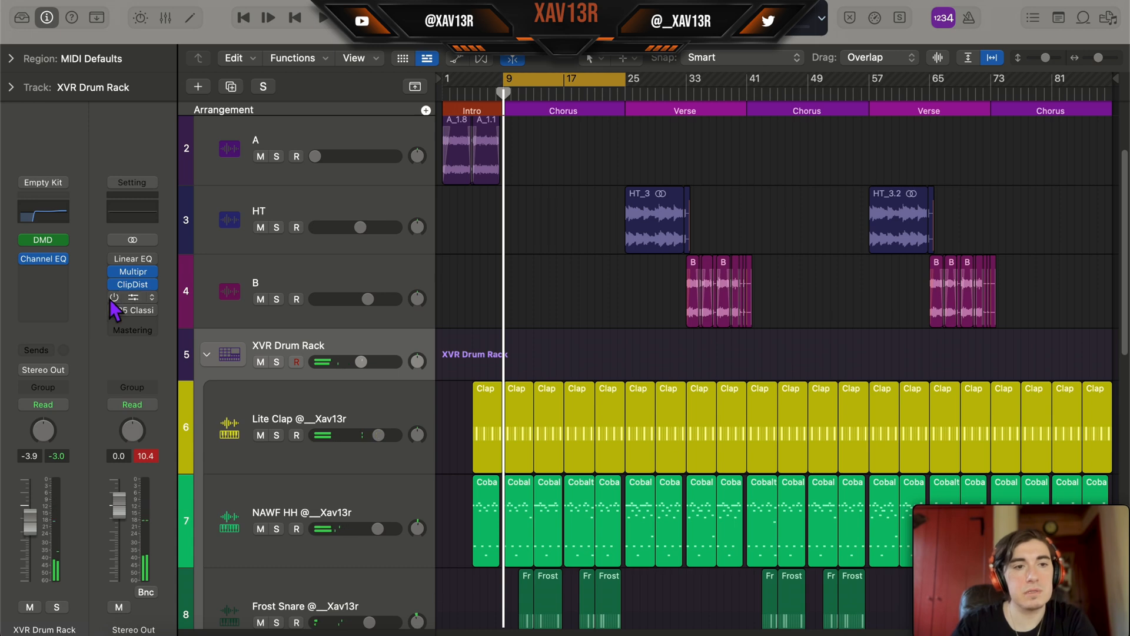
Step: Enable the Adaptive Limiter on the Stereo Out channel and set its gain to 1.0 dB and its lookahead to 35 ms
click(120, 299)
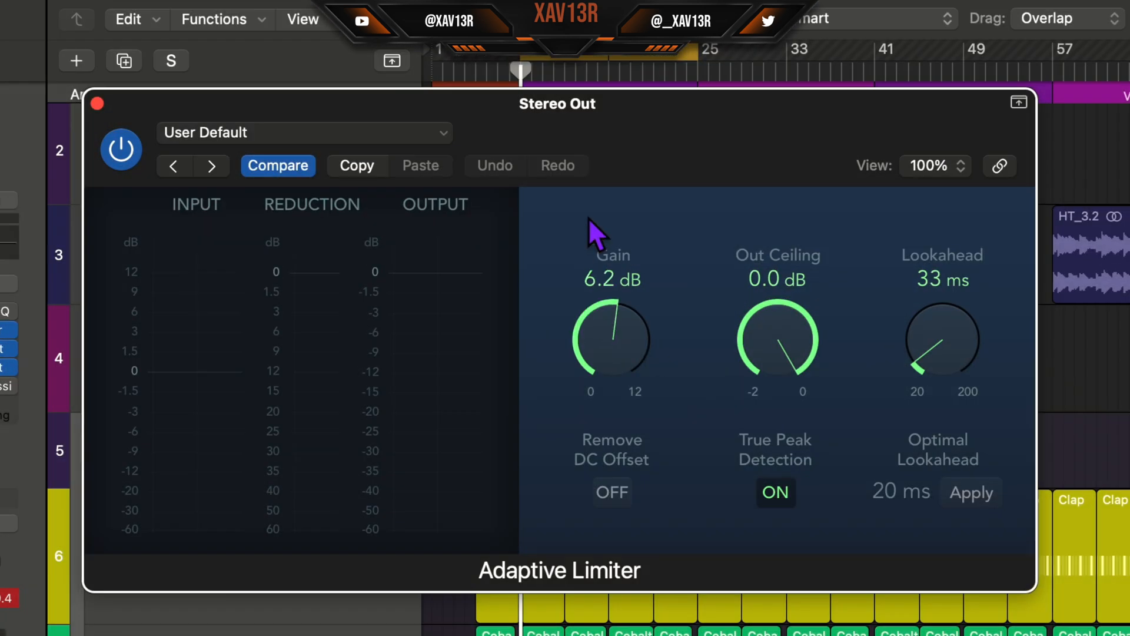
drag(625, 306, 669, 301)
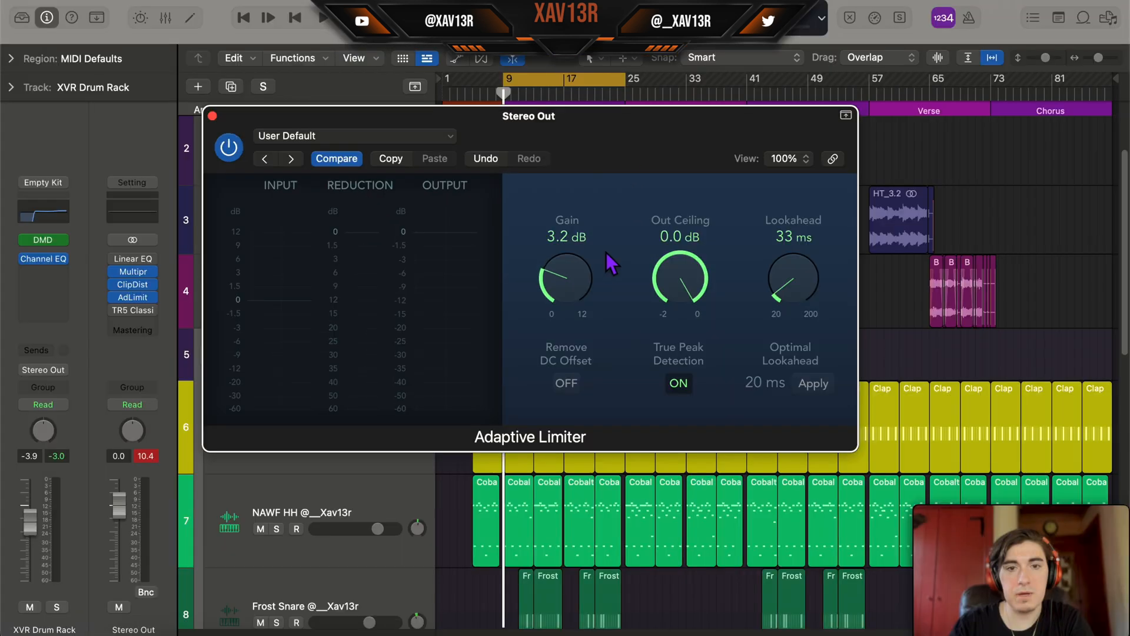
drag(603, 265, 610, 294)
drag(801, 289, 798, 288)
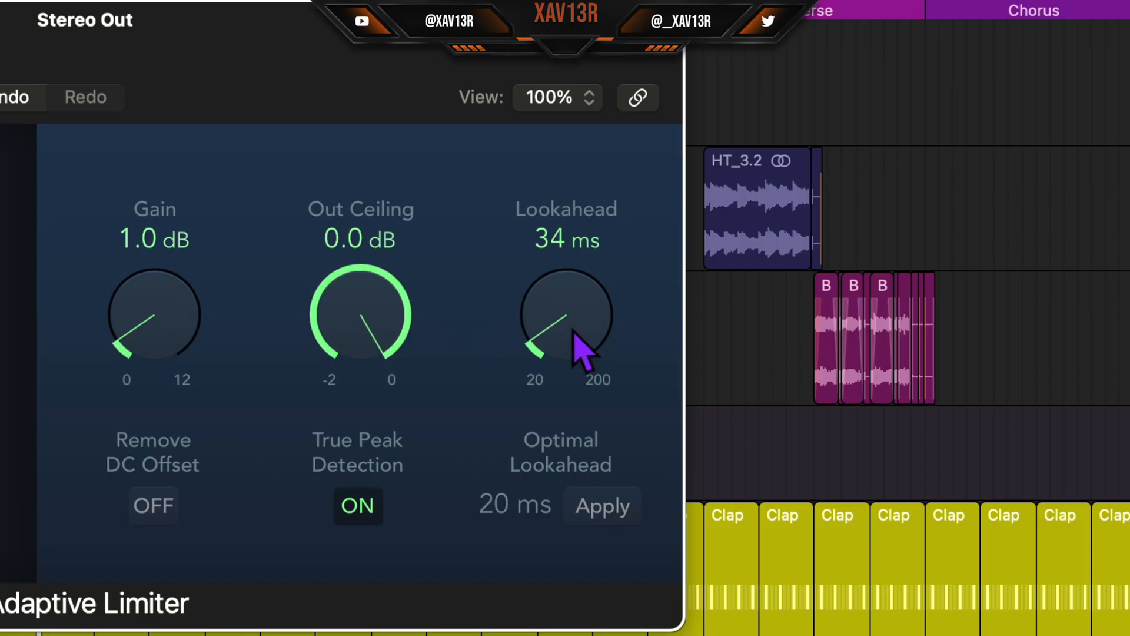
mouse_move(576, 335)
mouse_down()
mouse_move(579, 320)
mouse_move(578, 332)
mouse_up()
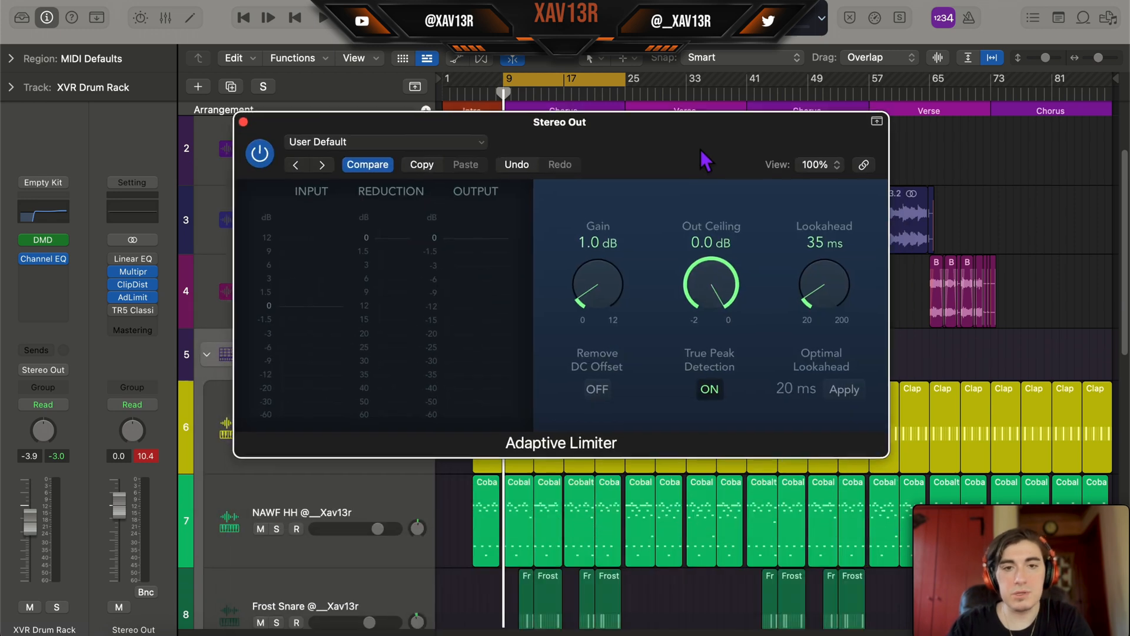
Step: Play the first chorus to check the levels through the Adaptive Limiter and close its window
key(space)
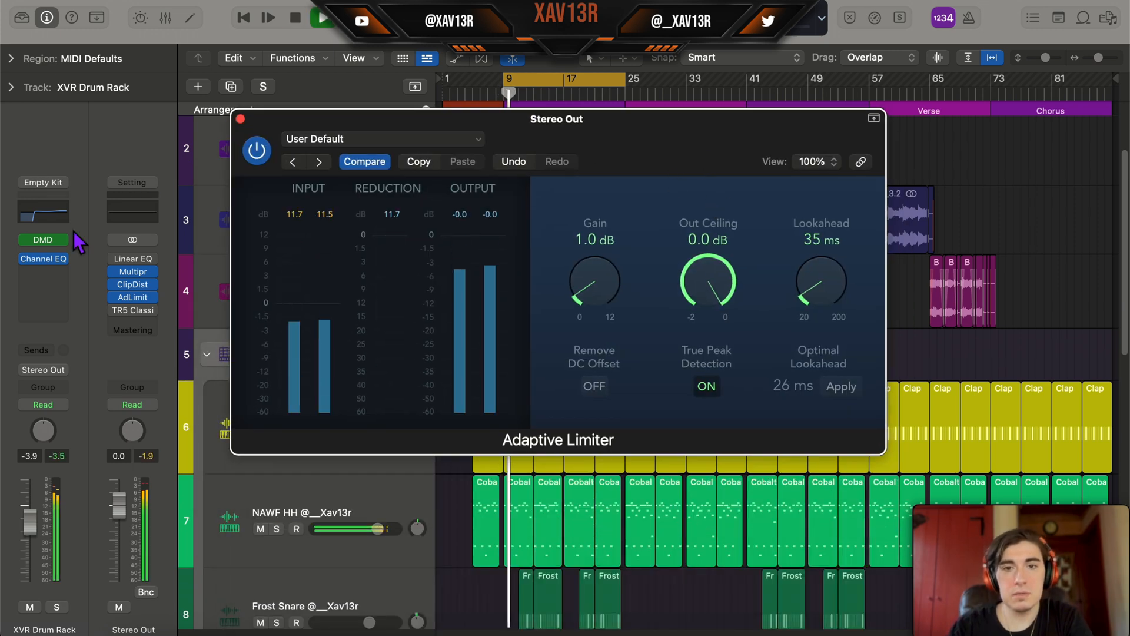
click(241, 119)
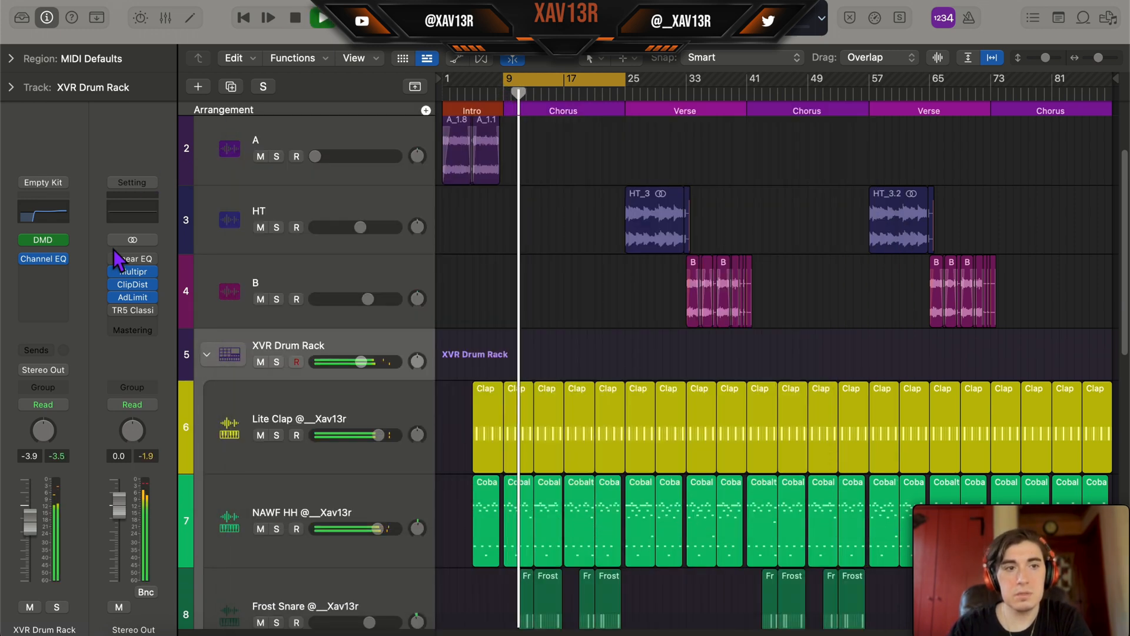
key(space)
Step: Set the Clip Distortion's input gain to +2.0 dB and its output gain to +1.0 dB while the chorus plays
click(133, 285)
drag(669, 192, 556, 116)
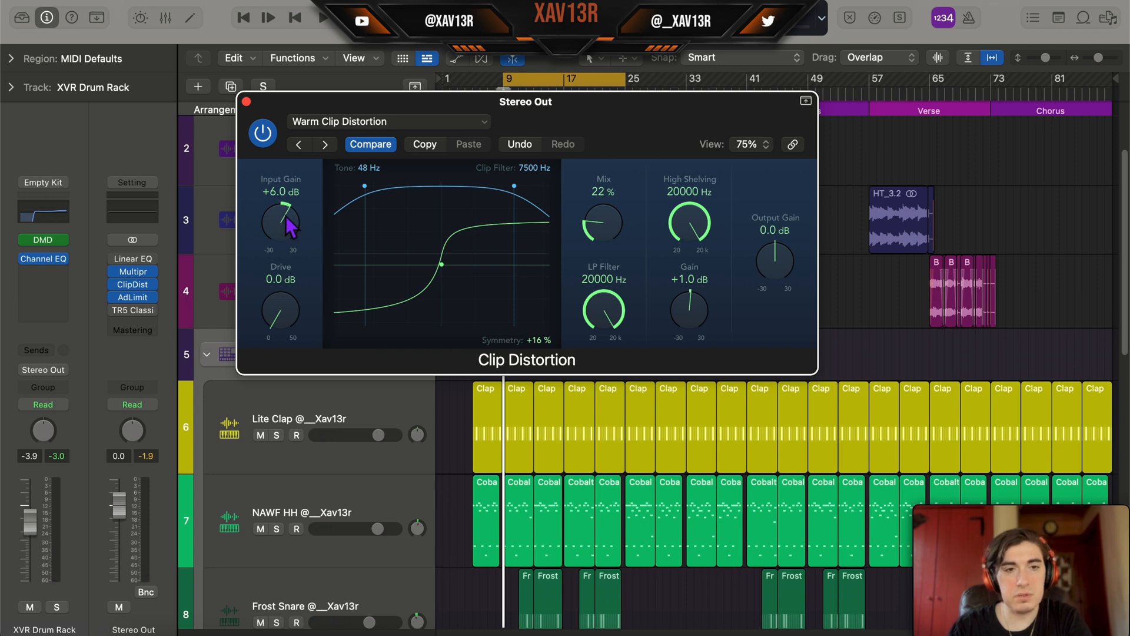
key(space)
drag(289, 225, 285, 231)
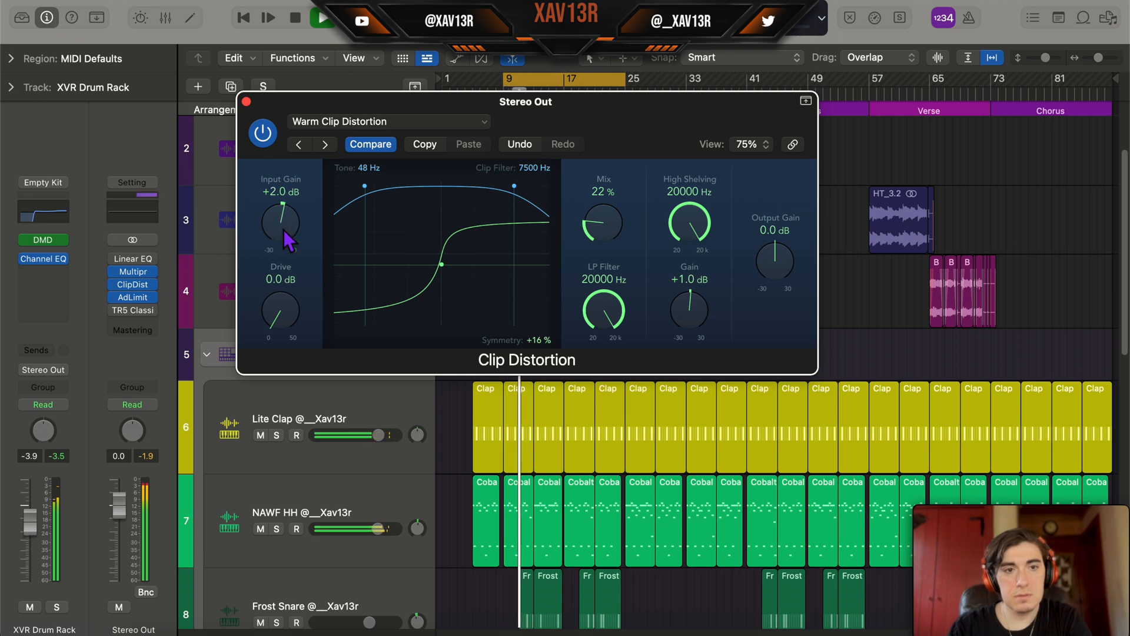
drag(768, 264, 771, 260)
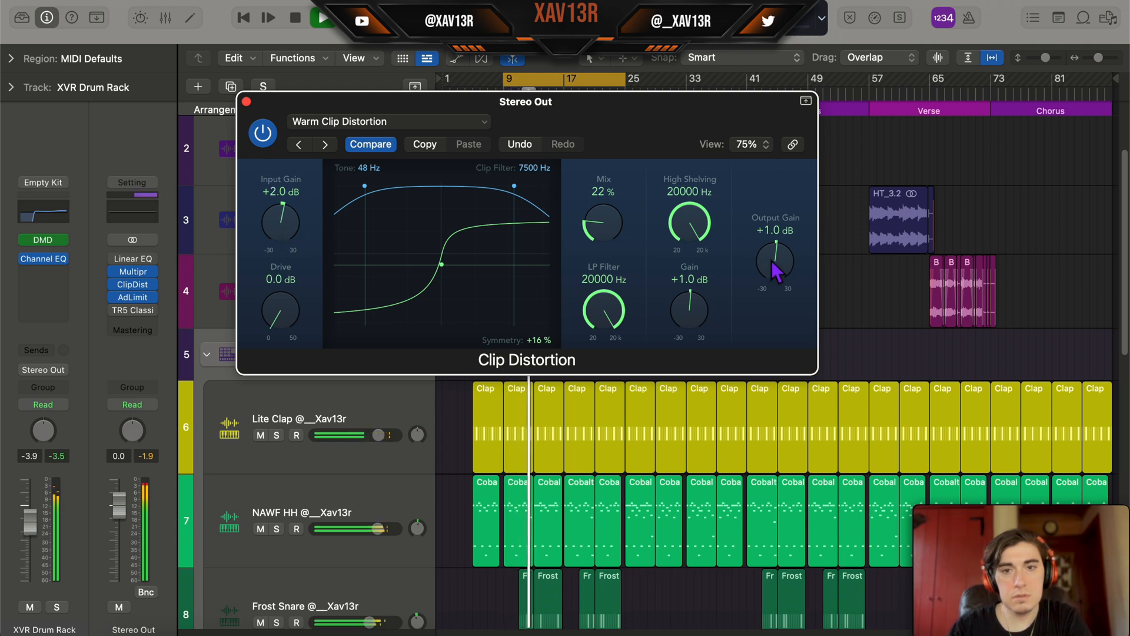
key(space)
key(super+w)
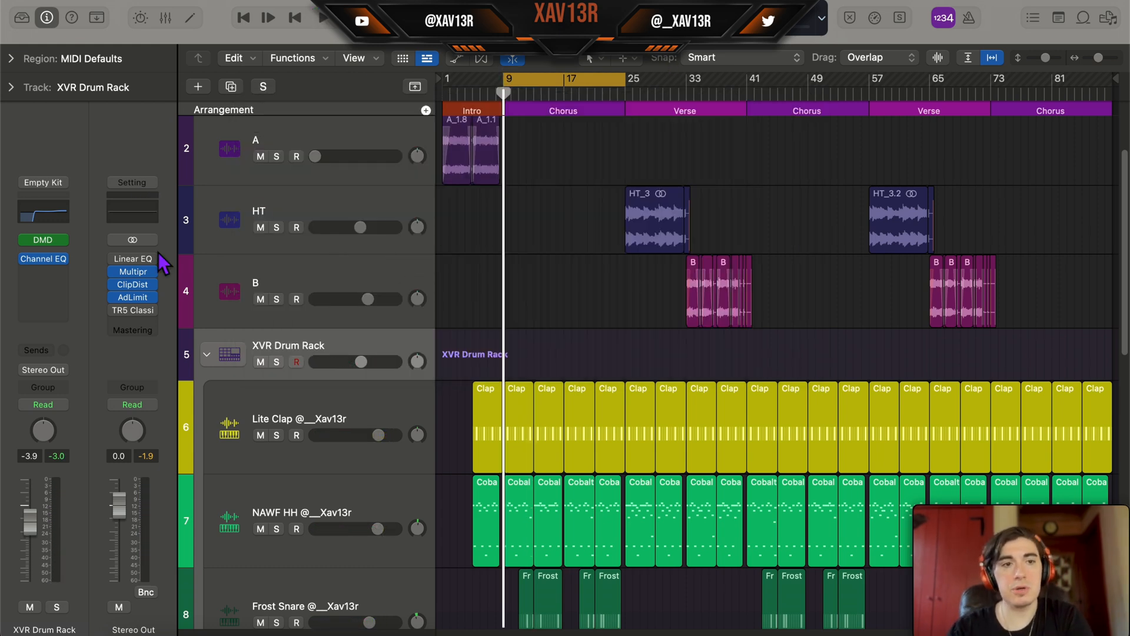
Step: Bypass the Clip Distortion and Adaptive Limiter on the Stereo Out channel and review the Multipressor's settings
drag(134, 334, 157, 310)
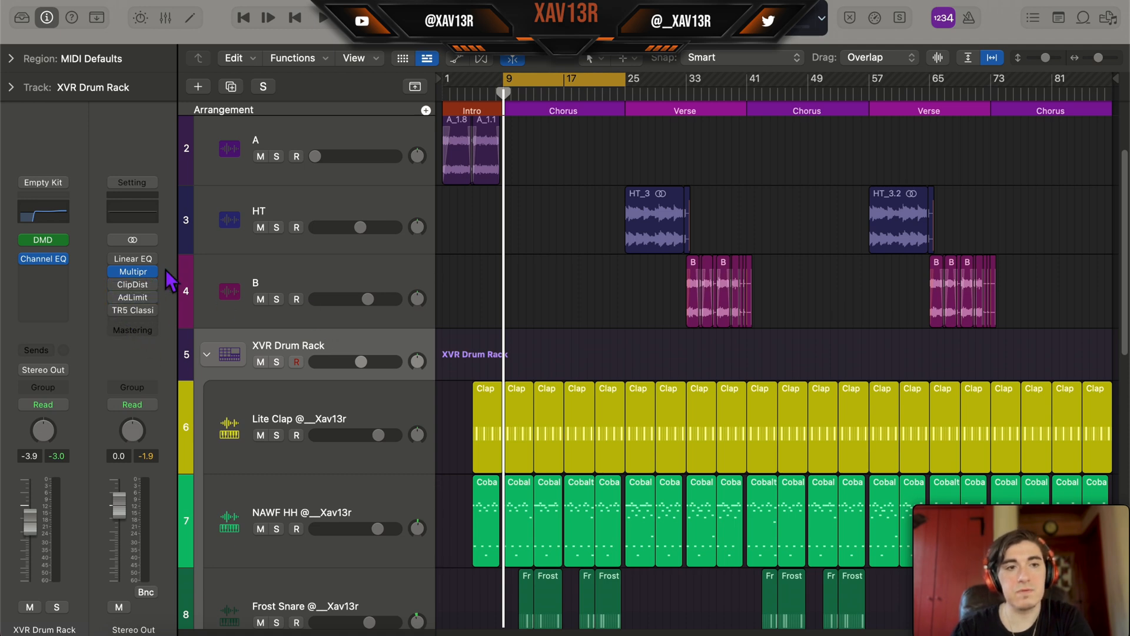
click(140, 274)
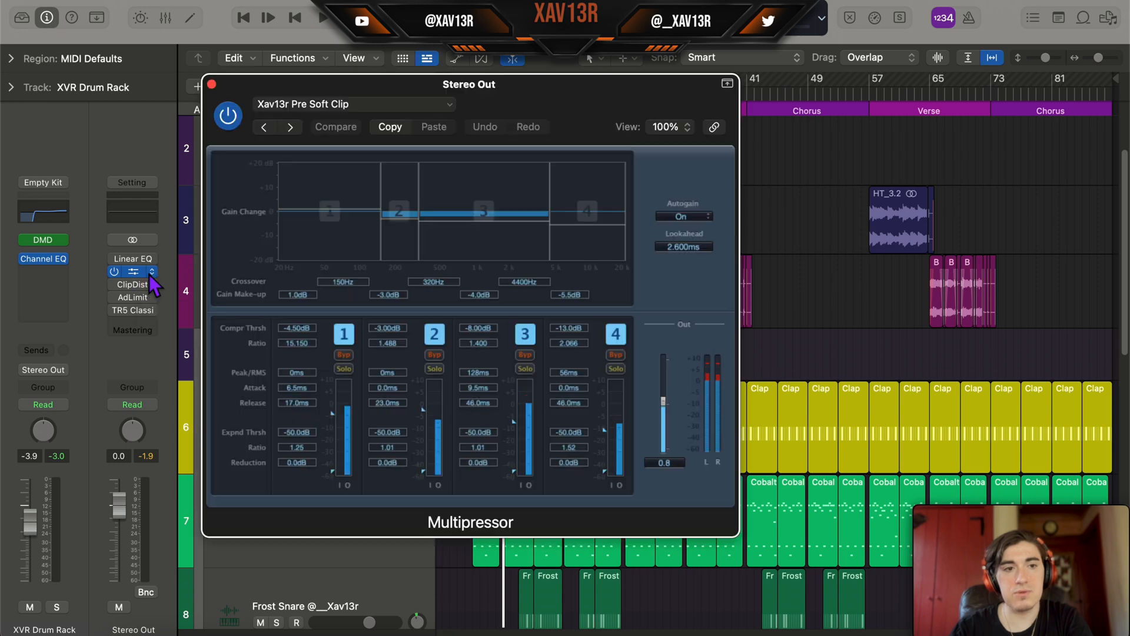
drag(613, 61, 615, 64)
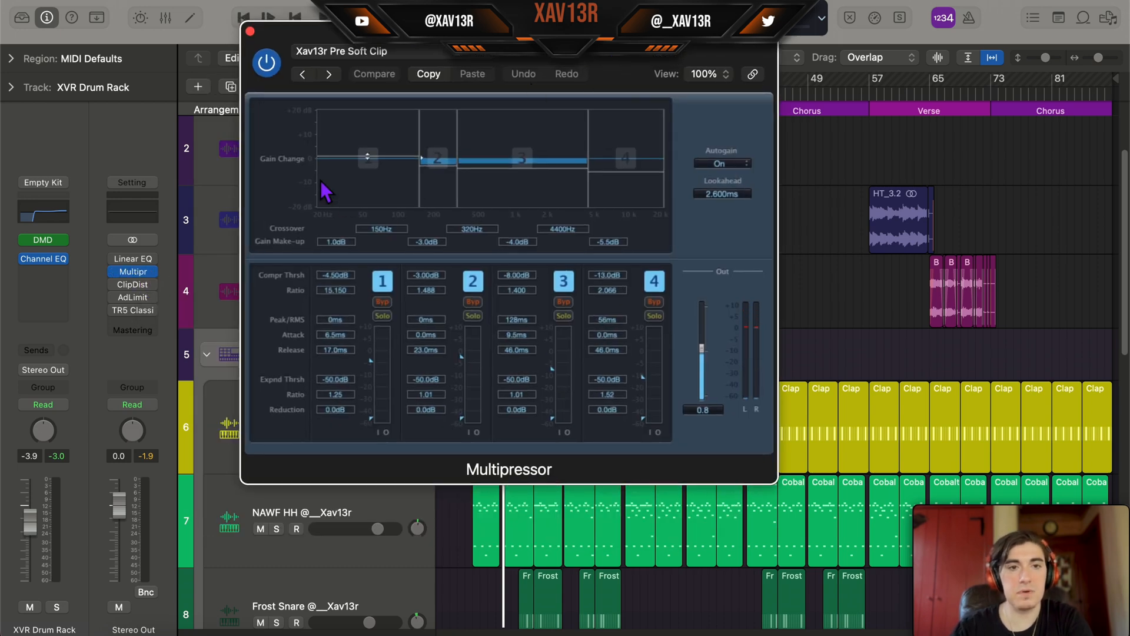
key(super+w)
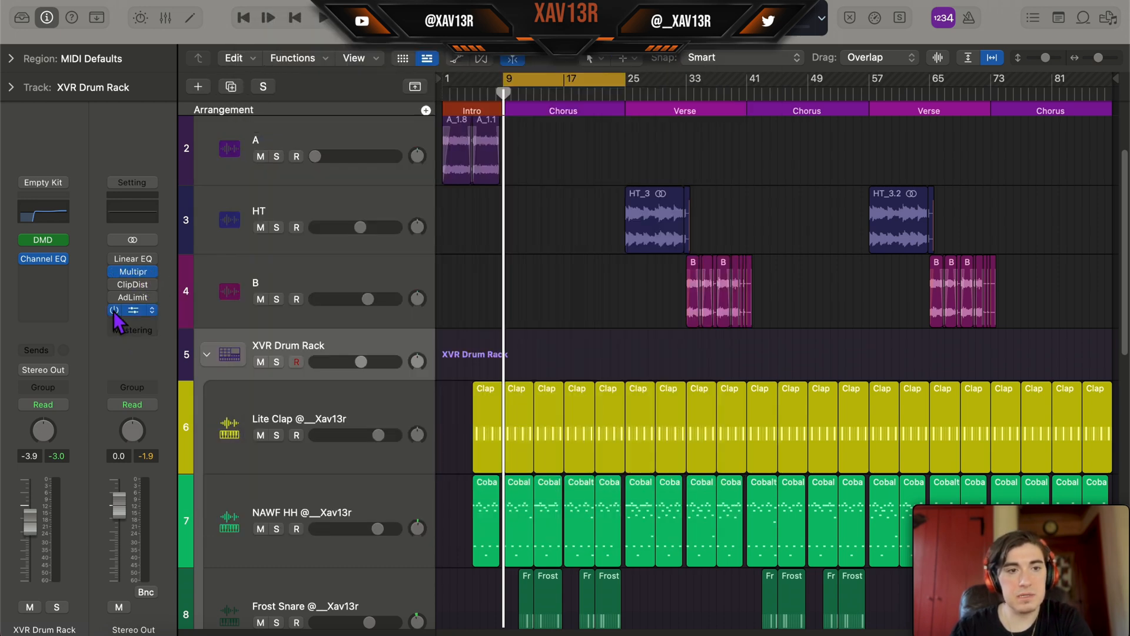
Step: Open the TR5 Classic Clipper on the Stereo Out channel and set its slope to -10.0 and its gain to 3.8 dB
click(135, 311)
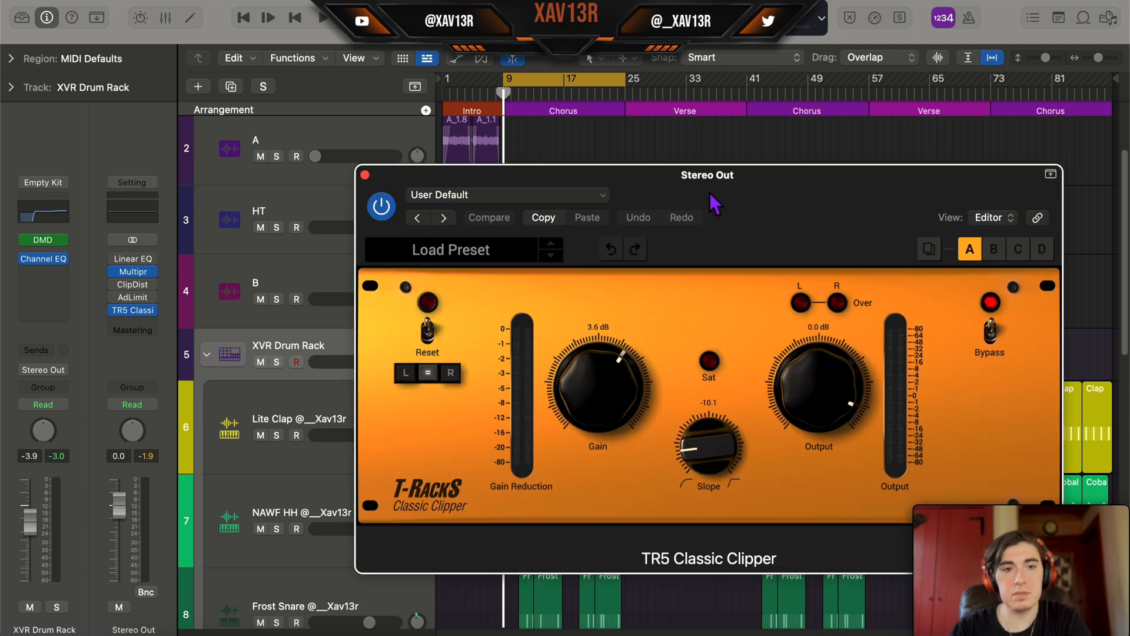
drag(787, 194, 636, 114)
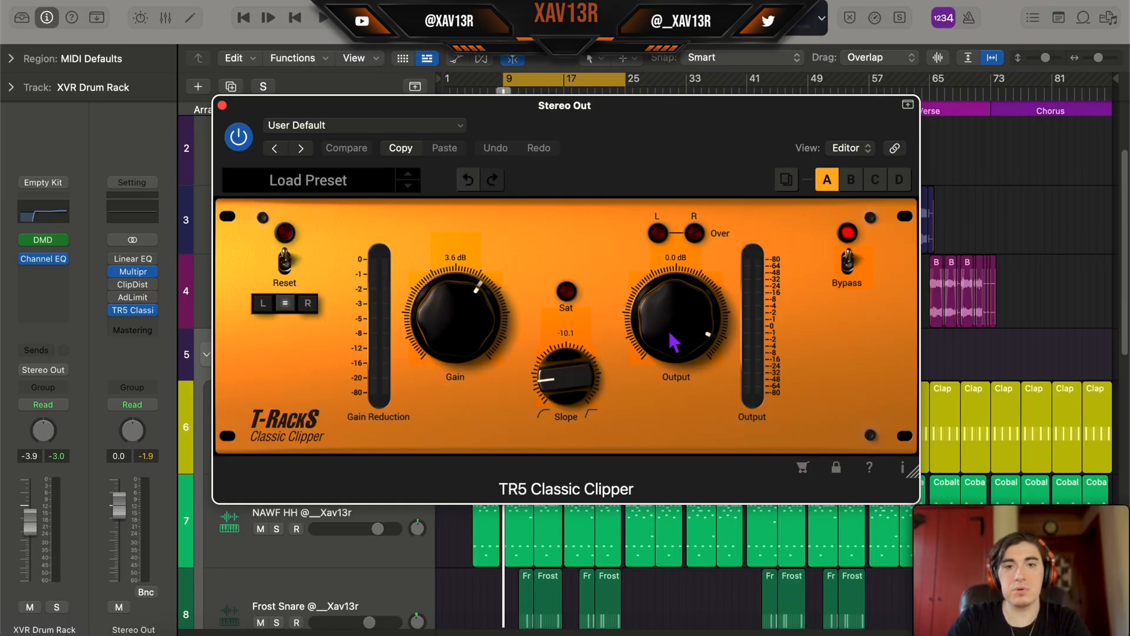
drag(583, 389, 587, 384)
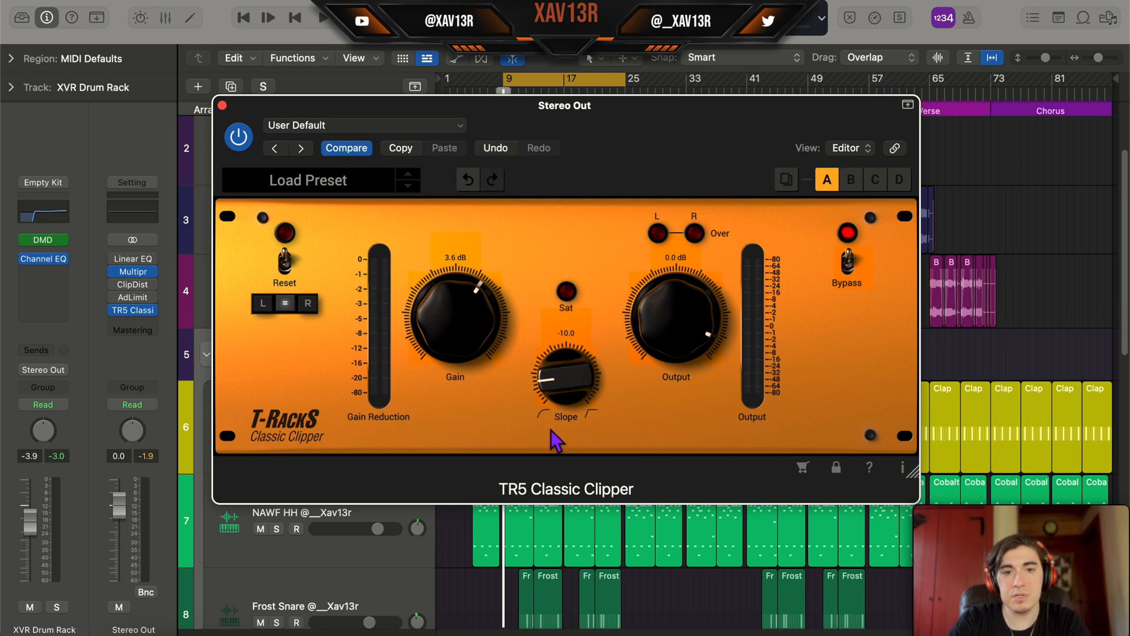
drag(546, 398, 709, 352)
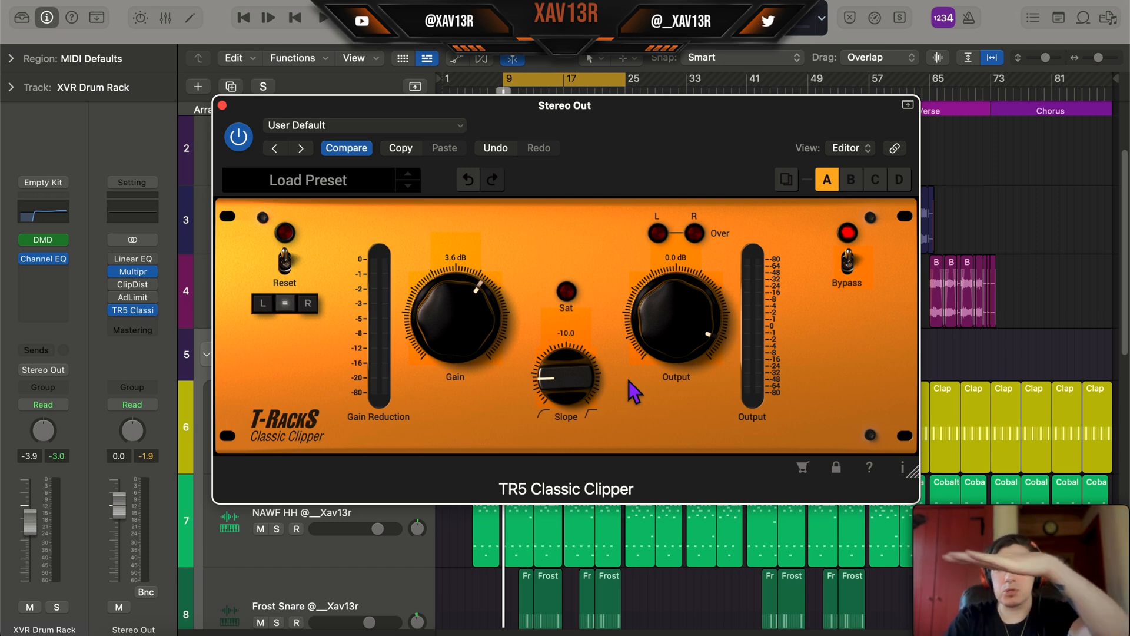
drag(472, 315, 500, 309)
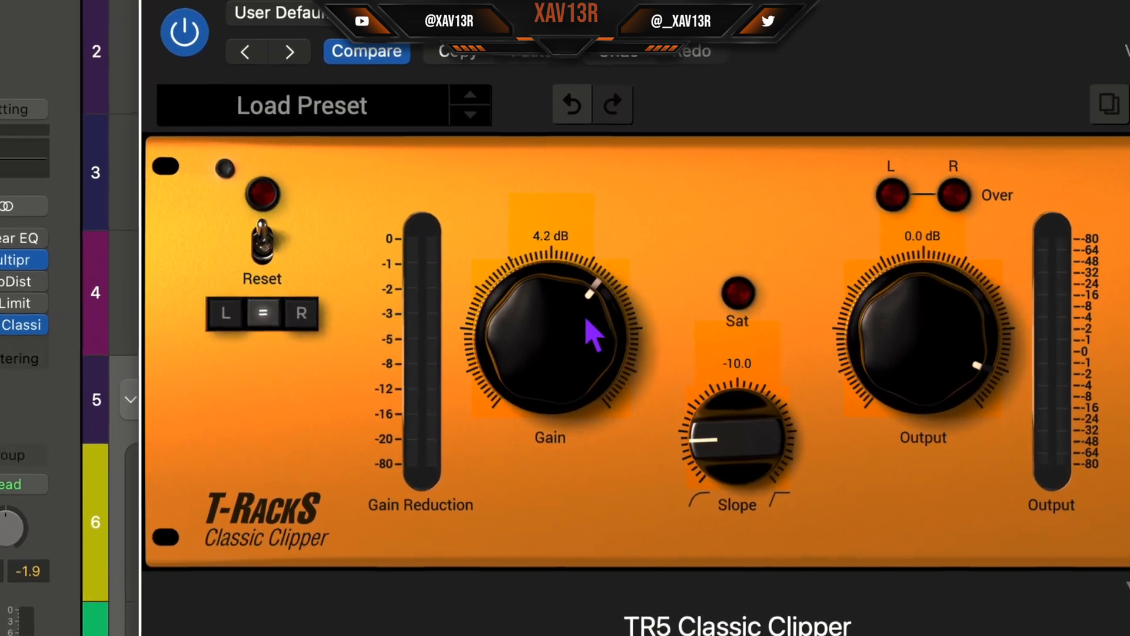
drag(277, 36, 97, 35)
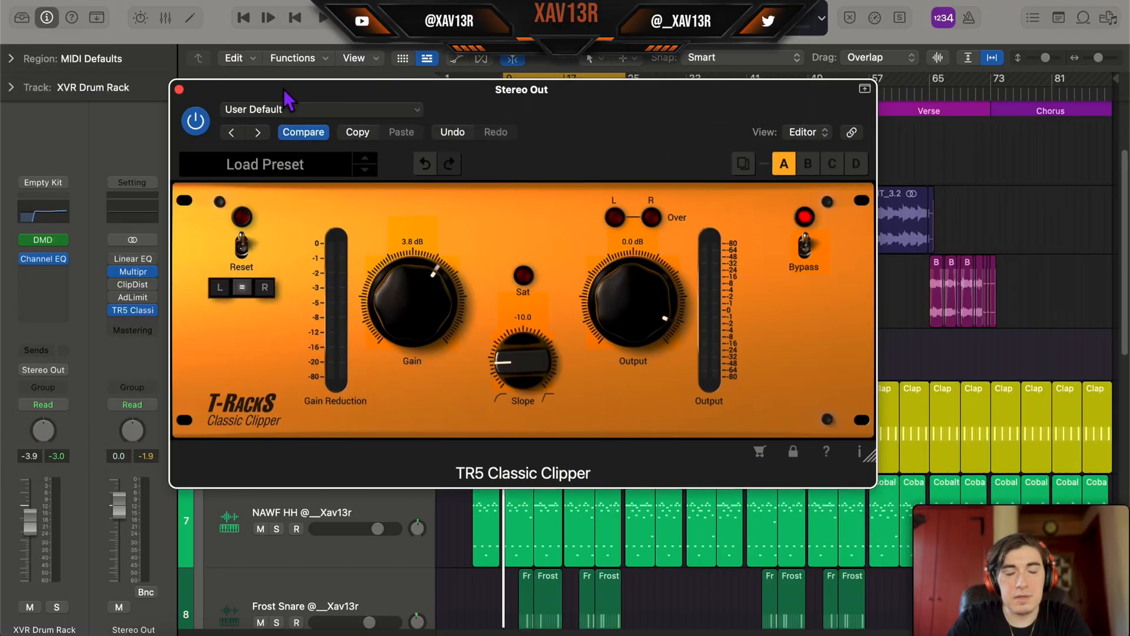
Step: Set the Multipressor's band 1 gain make-up to 1.5 dB and its output to -2.0 during chorus playback, closing both plug-in windows
click(24, 260)
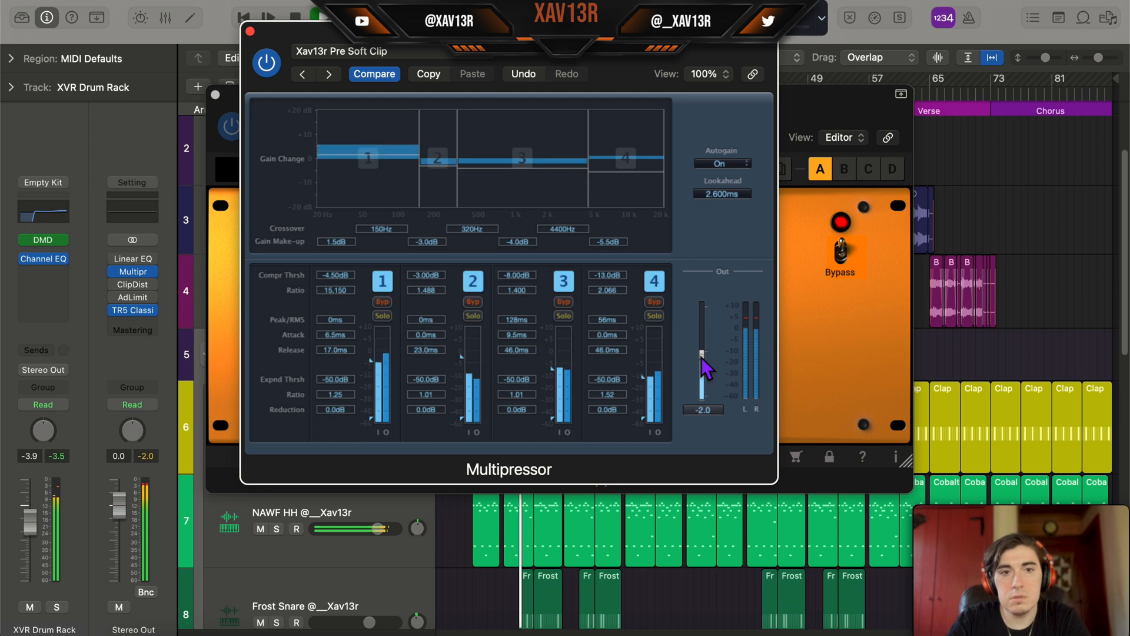
click(250, 32)
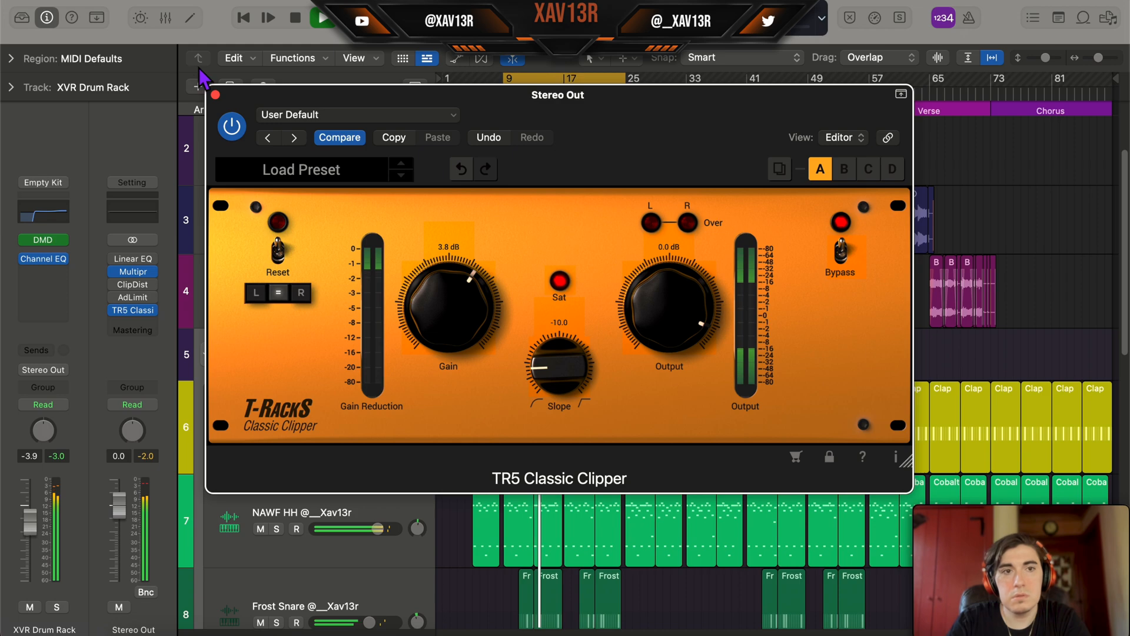
click(216, 95)
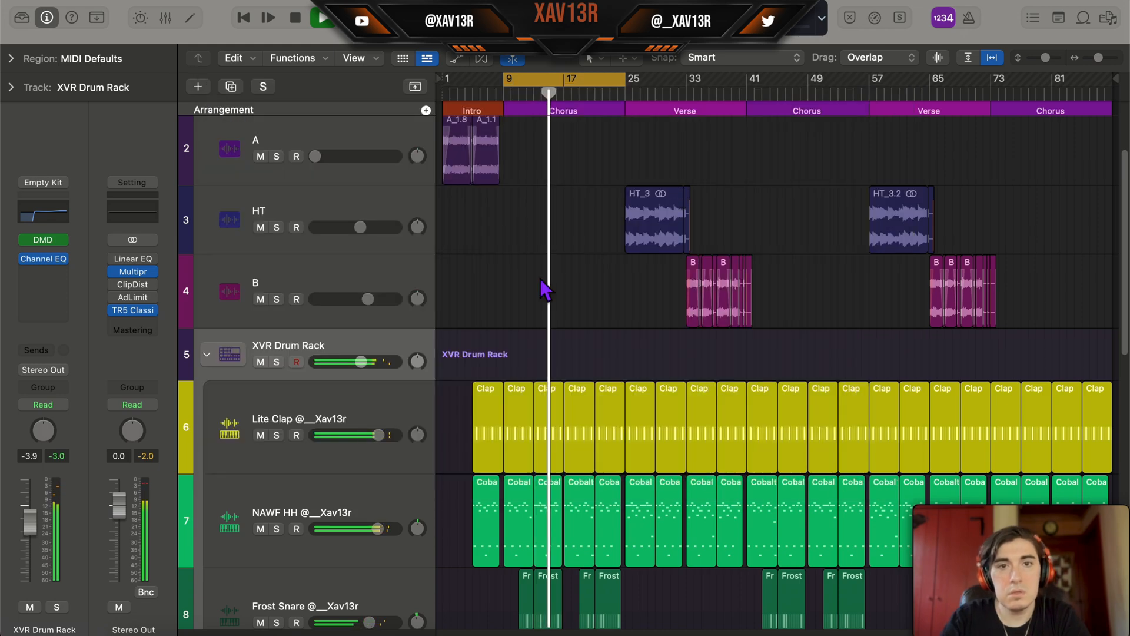
scroll(471, 286, down, 10)
scroll(461, 281, up, 10)
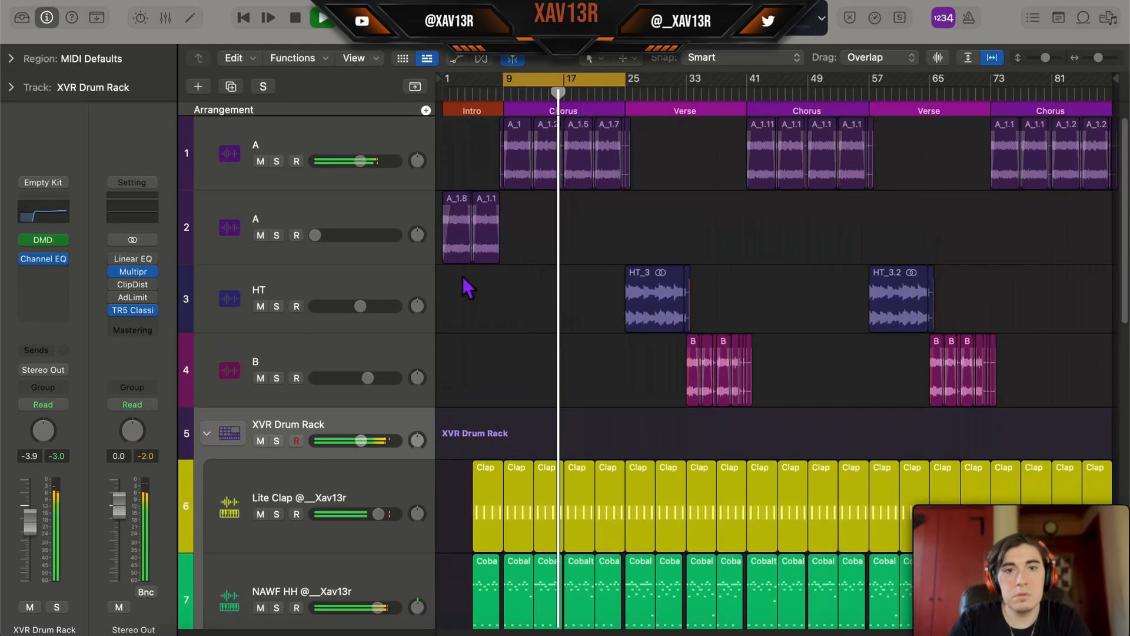